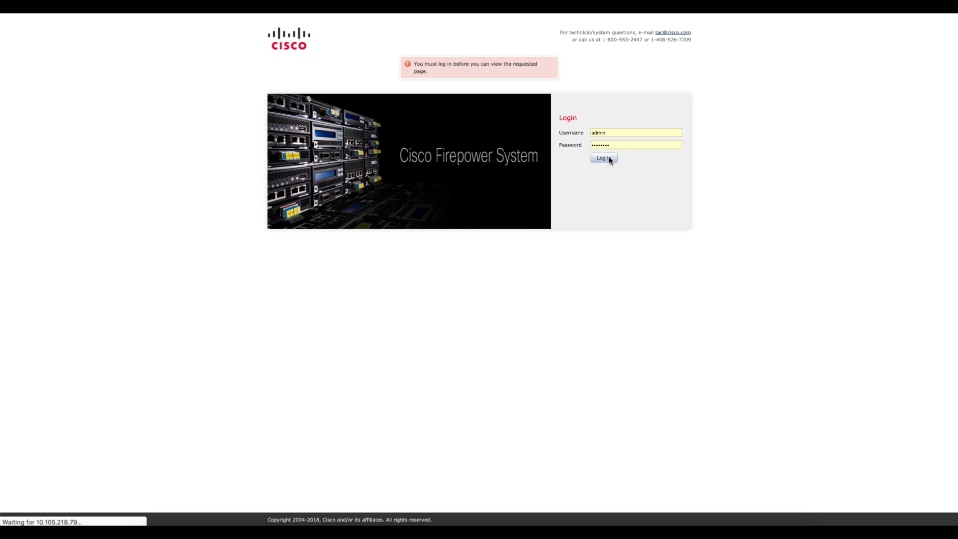
# Bring the ASA_Internet_Routes[2].txt routing notes in TextEdit to the front.
pyautogui.press('super+Tab')
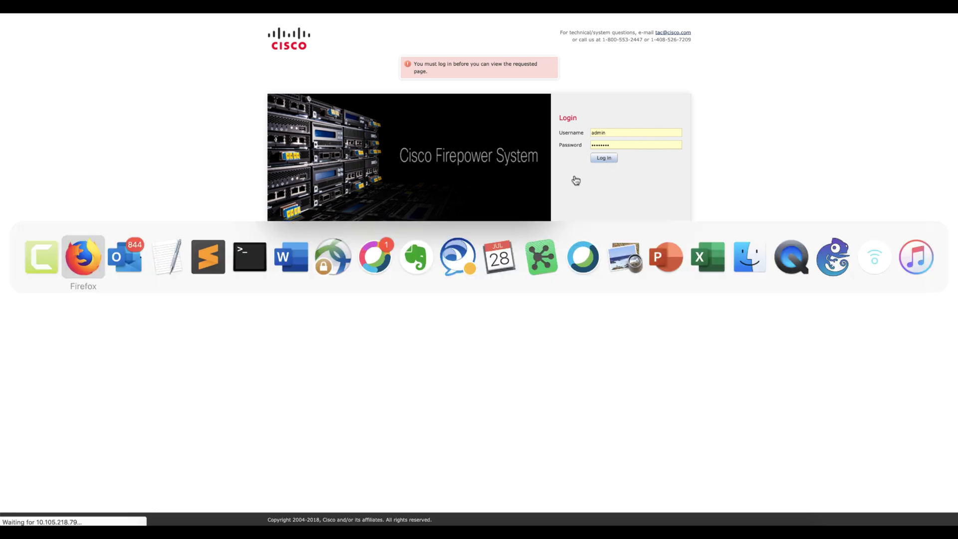
pyautogui.press('super+Tab')
pyautogui.press('super+Tab')
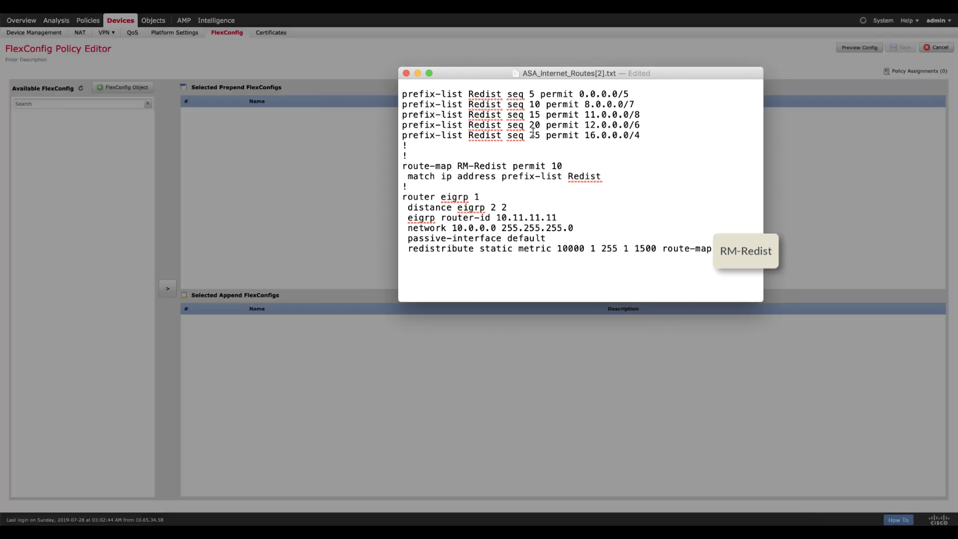
# Highlight the five Redist prefix-list lines, the Redist match name, and the router eigrp line in the notes.
pyautogui.moveTo(424, 145); pyautogui.dragTo(391, 95)
pyautogui.moveTo(474, 94); pyautogui.dragTo(490, 95)
pyautogui.doubleClick(584, 176)
pyautogui.moveTo(413, 197); pyautogui.dragTo(475, 196)
pyautogui.click(475, 197)
# Go to the IPv4 Prefix List objects page and review the five prefixes in the notes.
pyautogui.moveTo(153, 21)
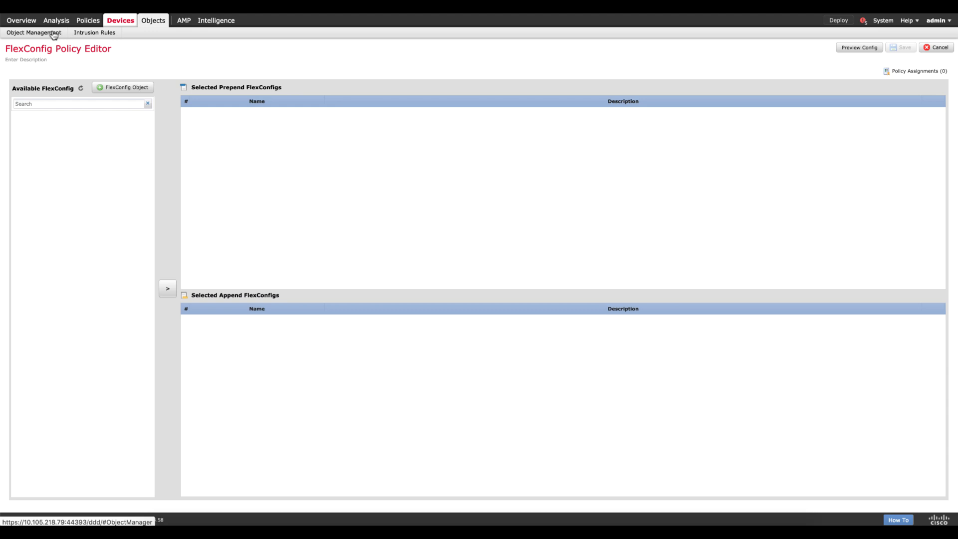
pyautogui.click(52, 34)
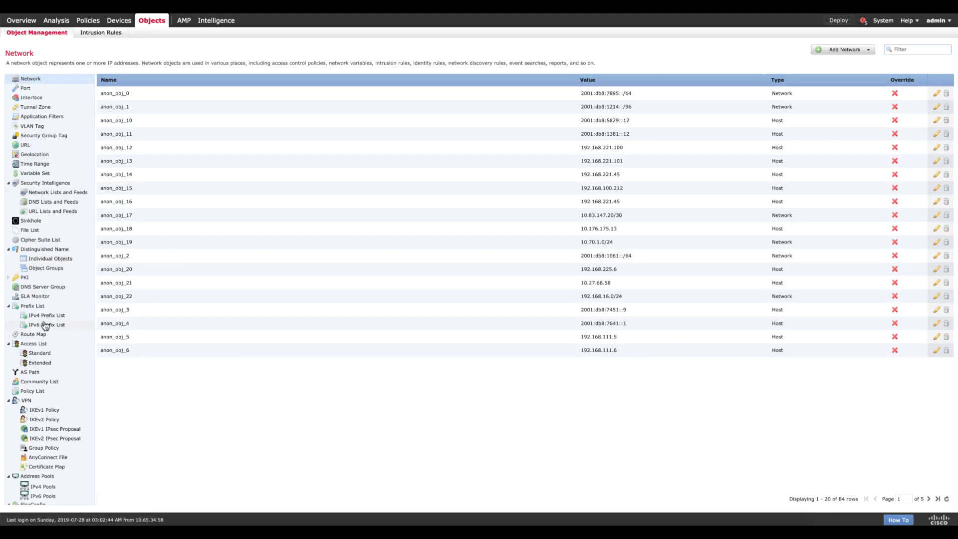
pyautogui.click(46, 317)
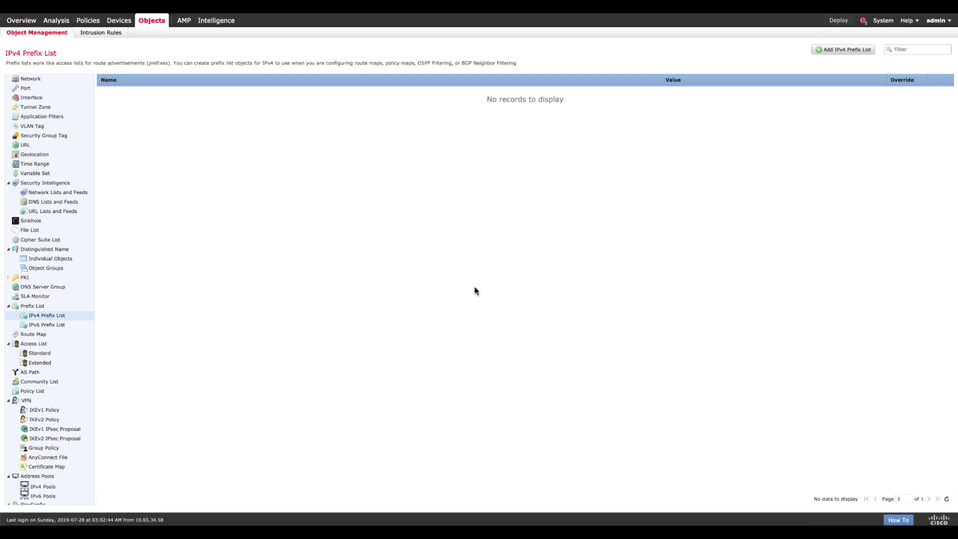
pyautogui.press('super+Tab')
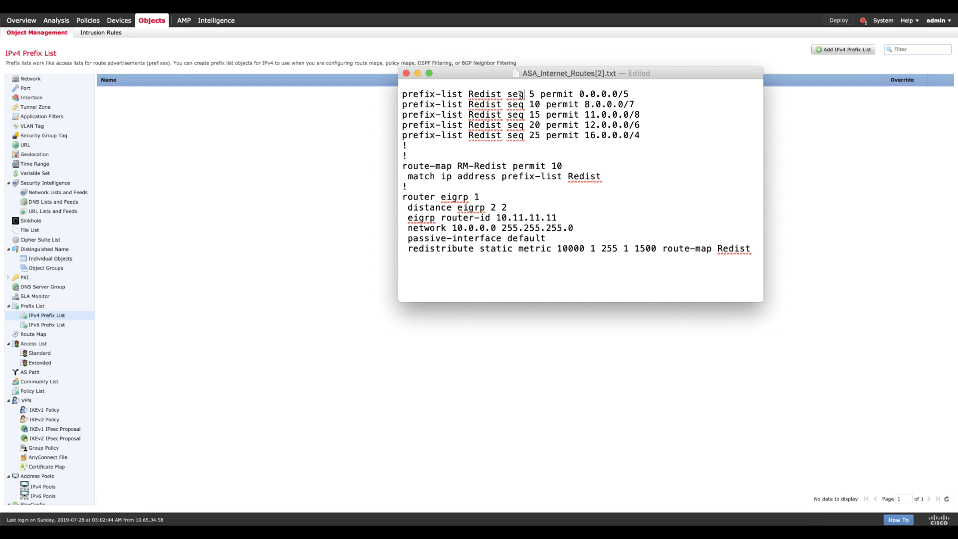
pyautogui.moveTo(579, 95); pyautogui.dragTo(639, 135)
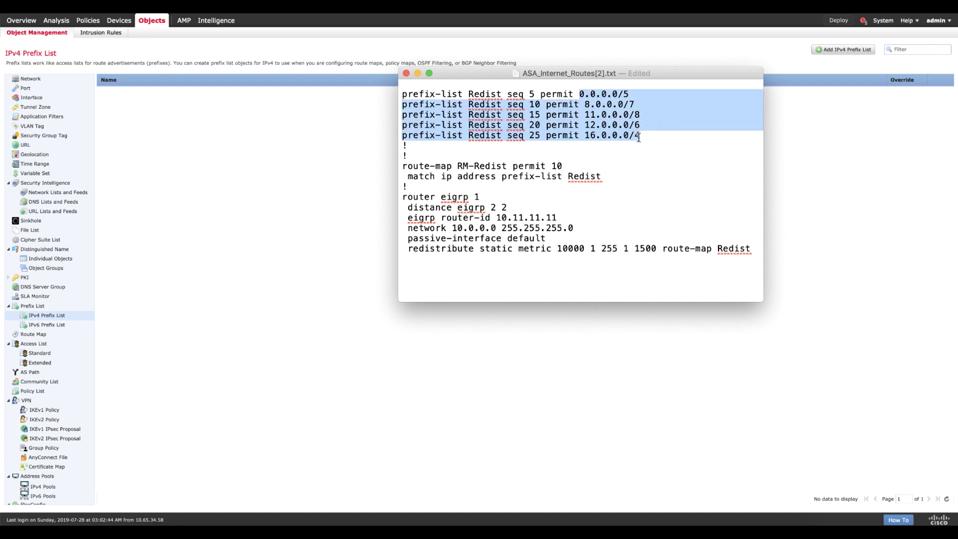
pyautogui.press('super+Tab')
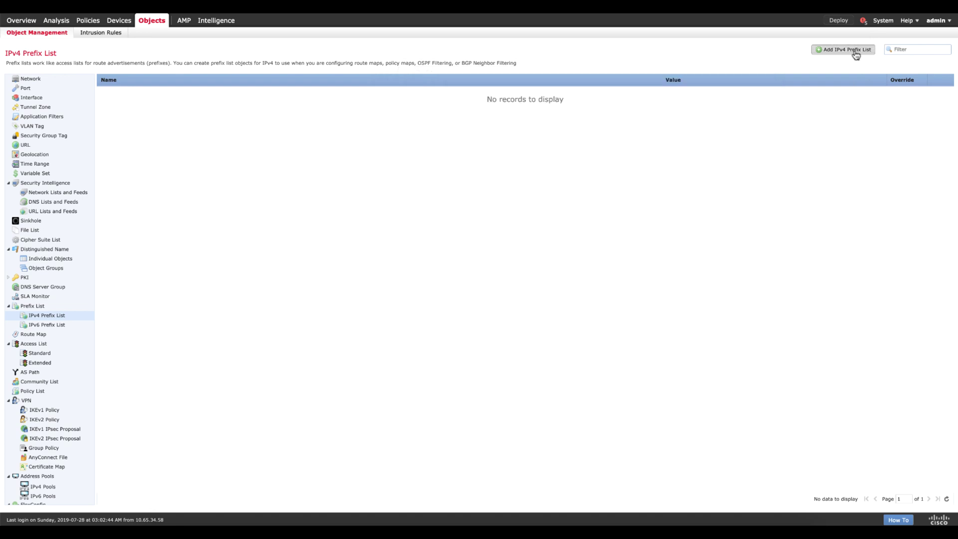
# Create the Redist prefix list with allow entries from sequence 5 (0.0.0.0/5), allow overrides, and save.
pyautogui.click(855, 53)
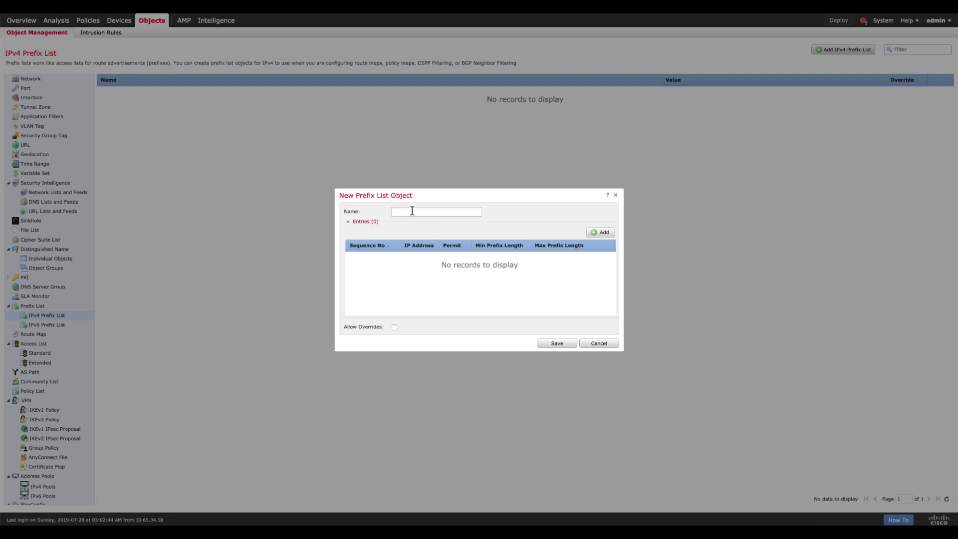
pyautogui.press('super+Tab')
pyautogui.press('super+Tab')
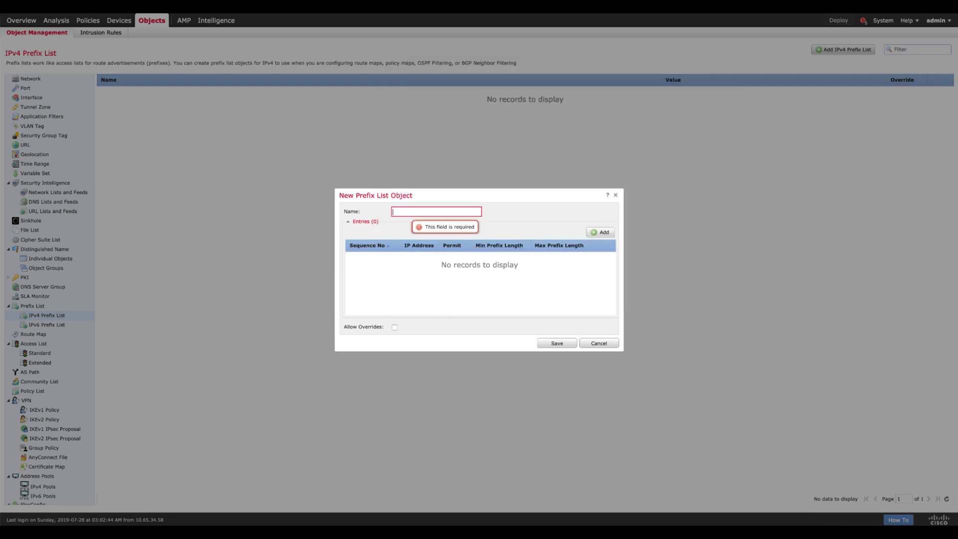
pyautogui.click(597, 233)
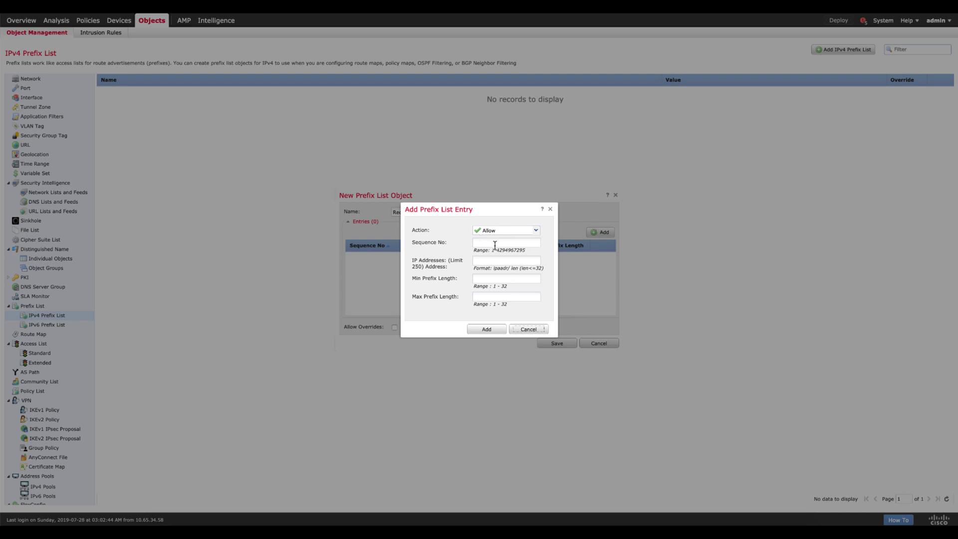
pyautogui.write('5')
pyautogui.hotkey('alt', 'Tab')
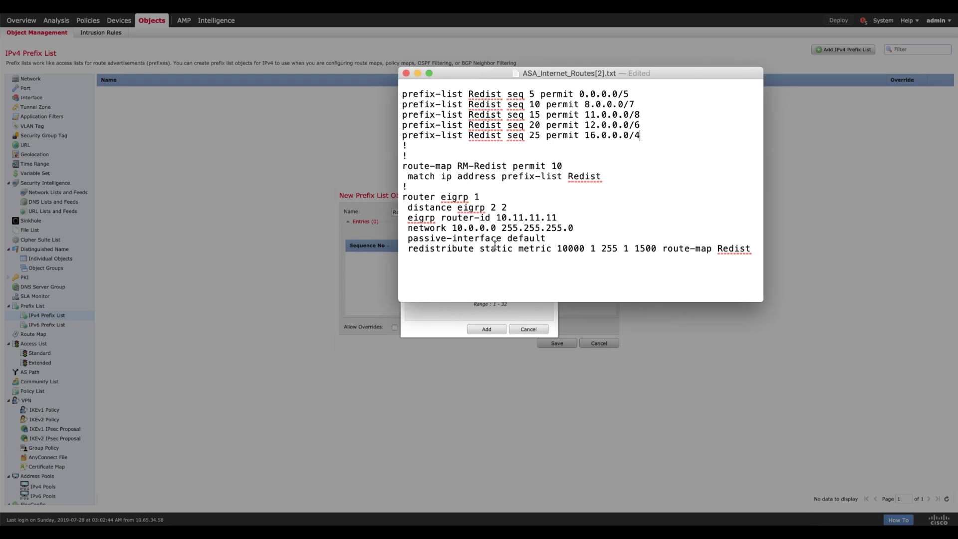
pyautogui.hotkey('alt', 'Tab')
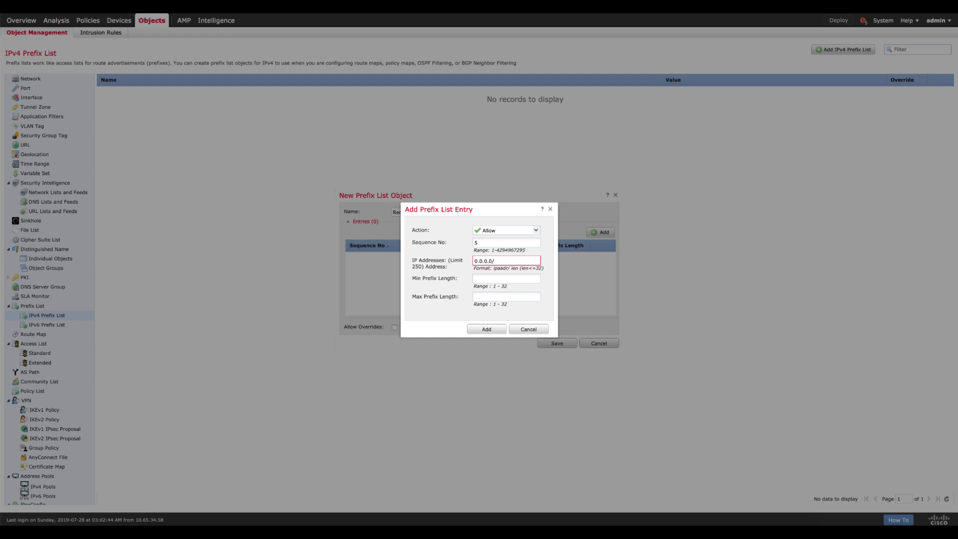
pyautogui.click(487, 329)
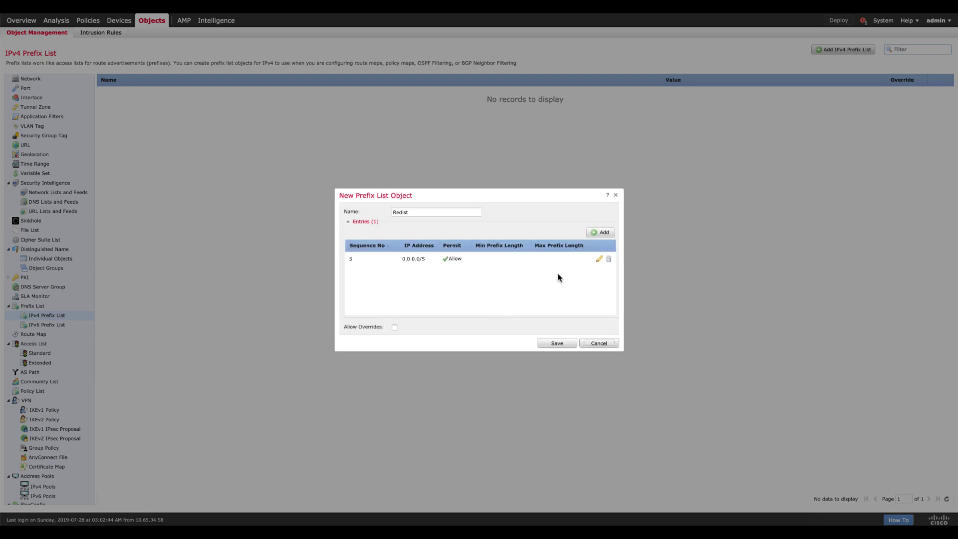
pyautogui.click(596, 234)
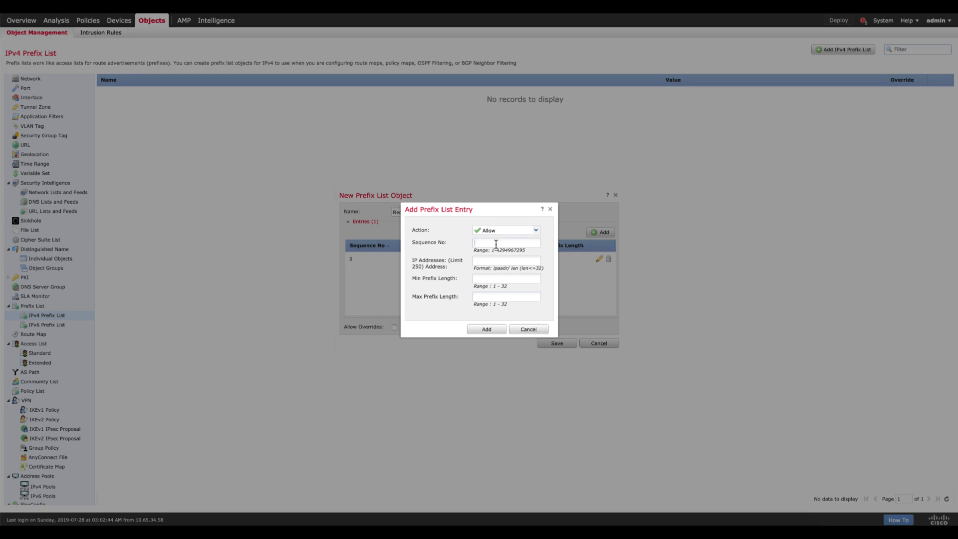
pyautogui.scroll(-1, 488, 302)
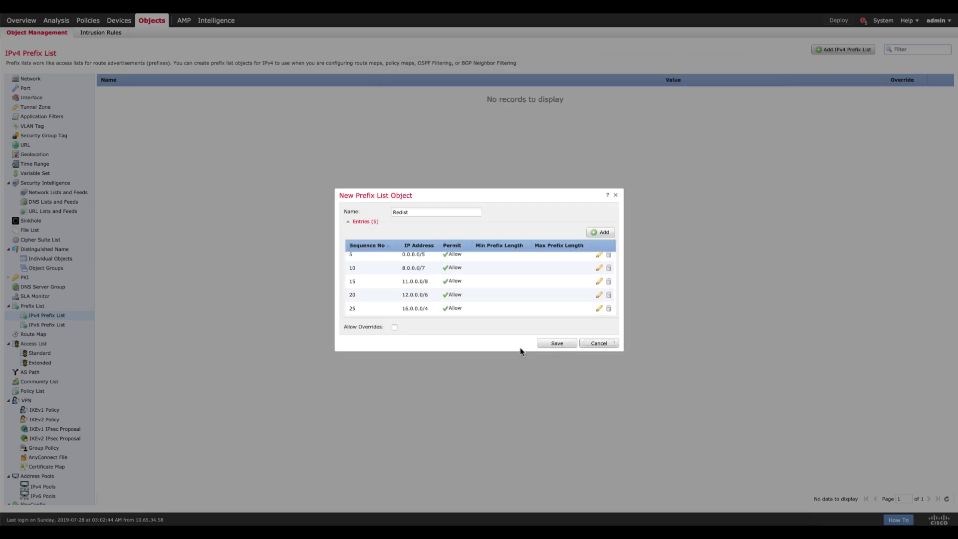
pyautogui.click(394, 328)
pyautogui.click(556, 357)
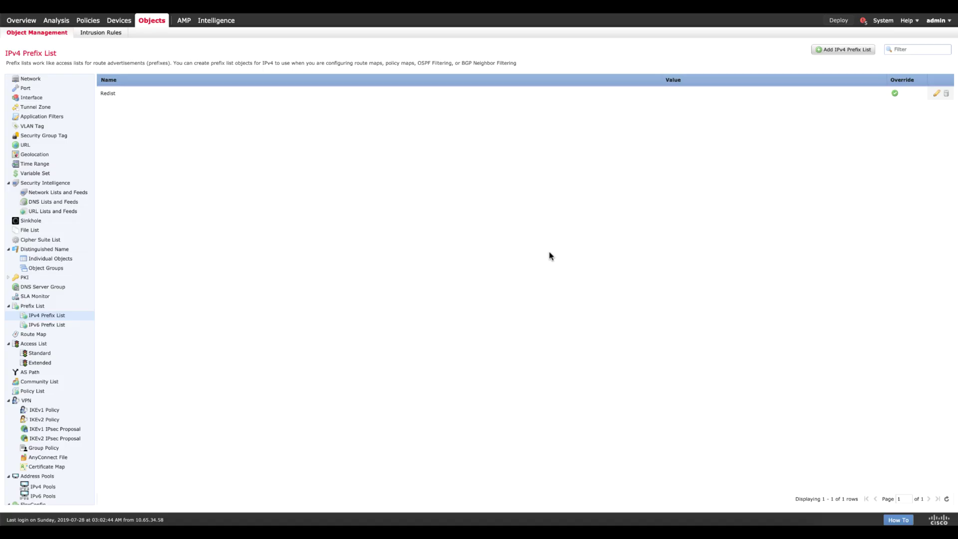
# Review the route-map block in the notes and open the Route Map objects page.
pyautogui.press('super+Tab')
pyautogui.moveTo(420, 186); pyautogui.dragTo(403, 161)
pyautogui.click(129, 295)
pyautogui.scroll(-1, 30, 376)
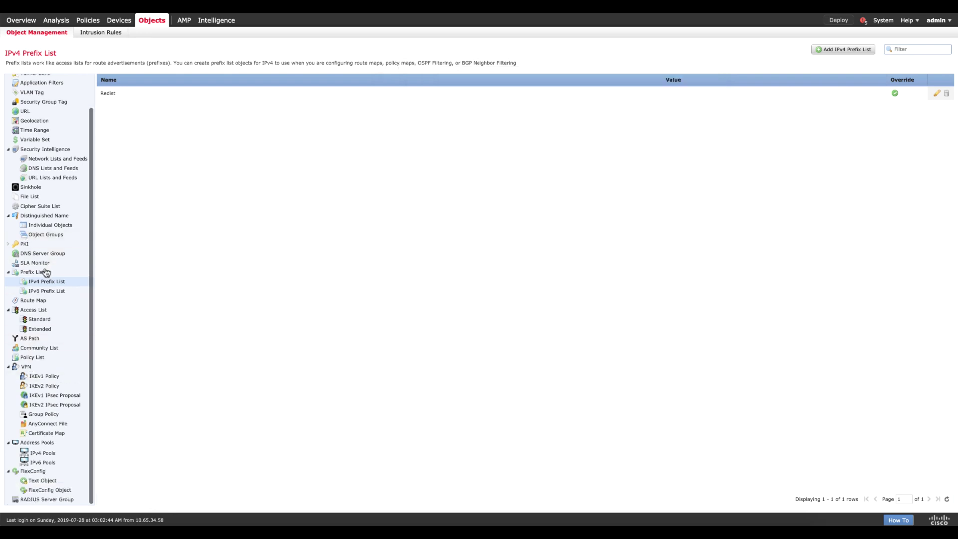
pyautogui.click(45, 300)
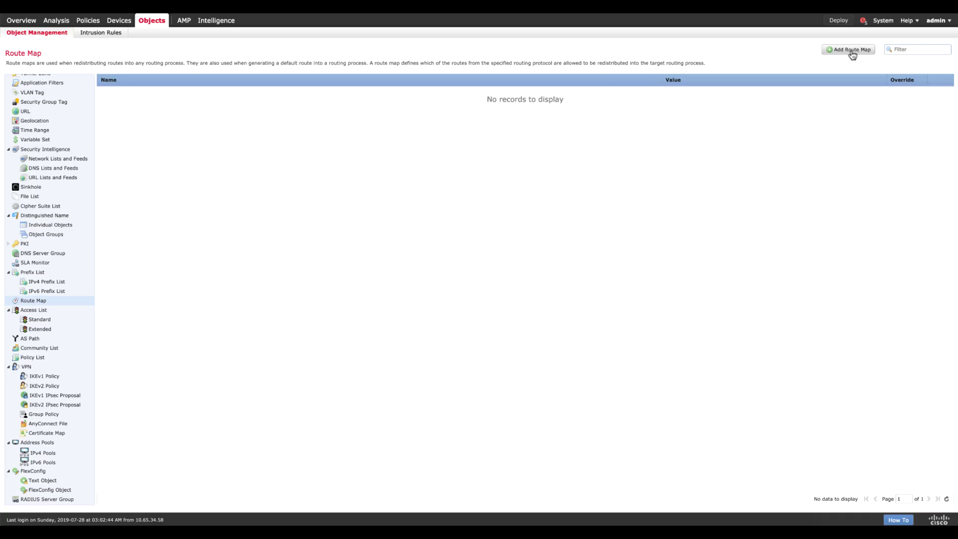
# Start the RM-Redist route map and add an entry with sequence 10.
pyautogui.click(851, 49)
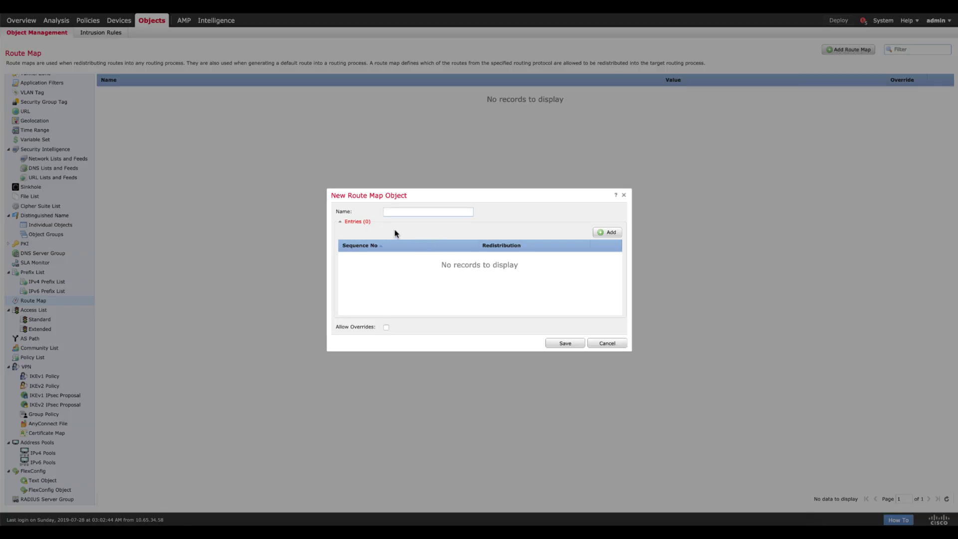
pyautogui.write('RM-Redist')
pyautogui.click(608, 232)
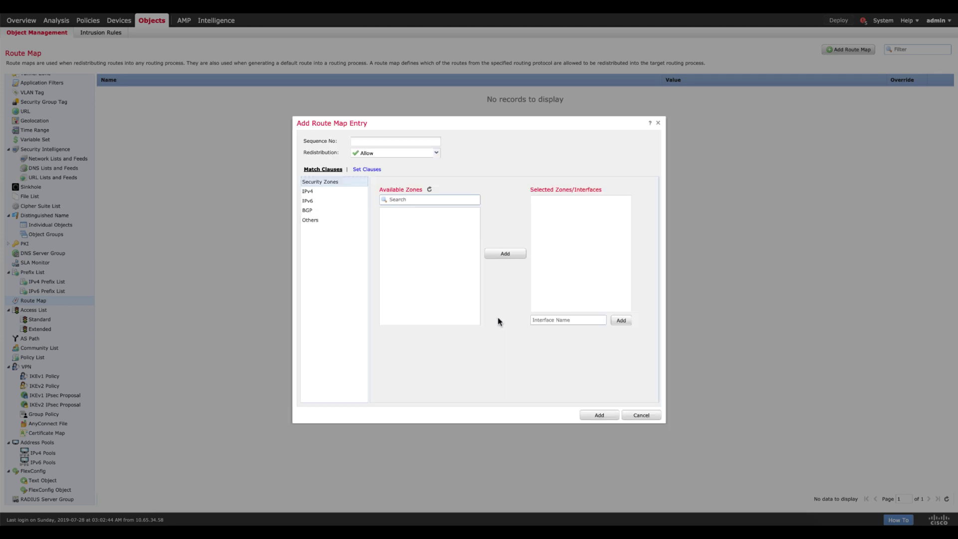
pyautogui.press('super+Tab')
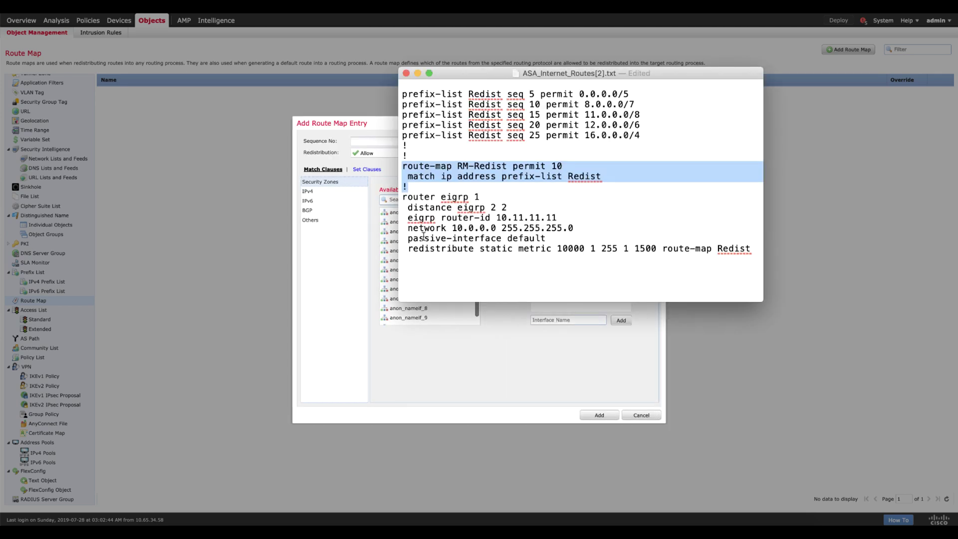
pyautogui.click(482, 183)
pyautogui.doubleClick(447, 177)
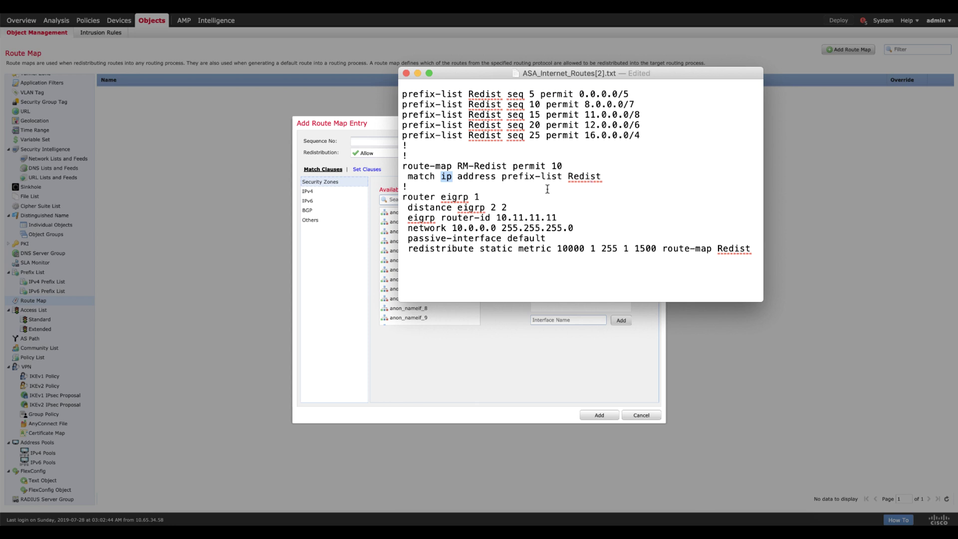
pyautogui.click(591, 176)
pyautogui.press('super+Tab')
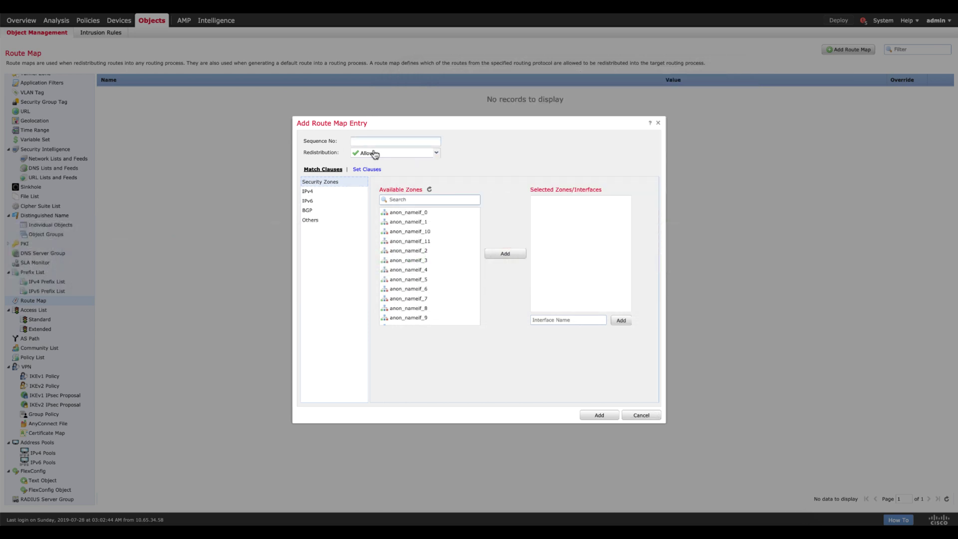
pyautogui.press('super+Tab')
pyautogui.press('super+Tab')
pyautogui.write('10')
# Make entry 10 match the Redist IPv4 prefix list, then save RM-Redist.
pyautogui.click(334, 193)
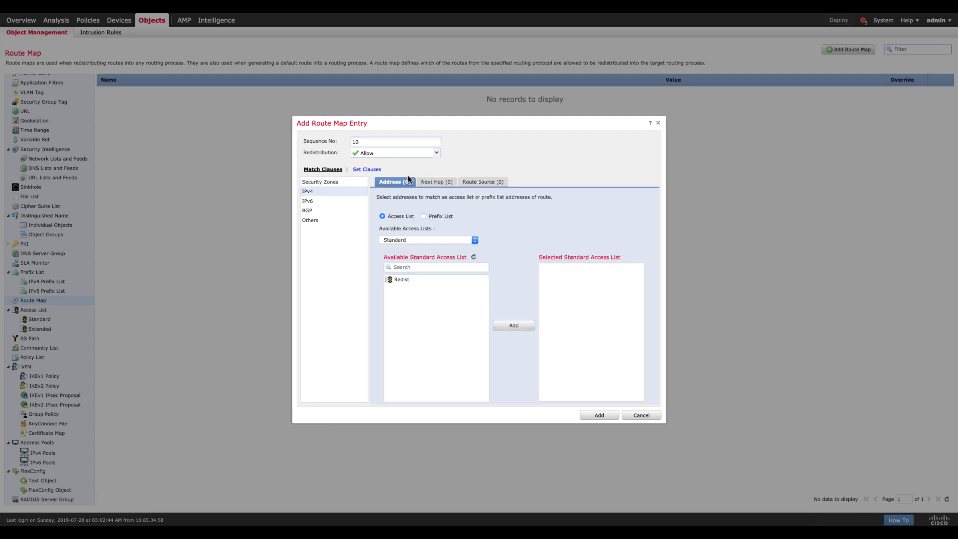
pyautogui.click(423, 216)
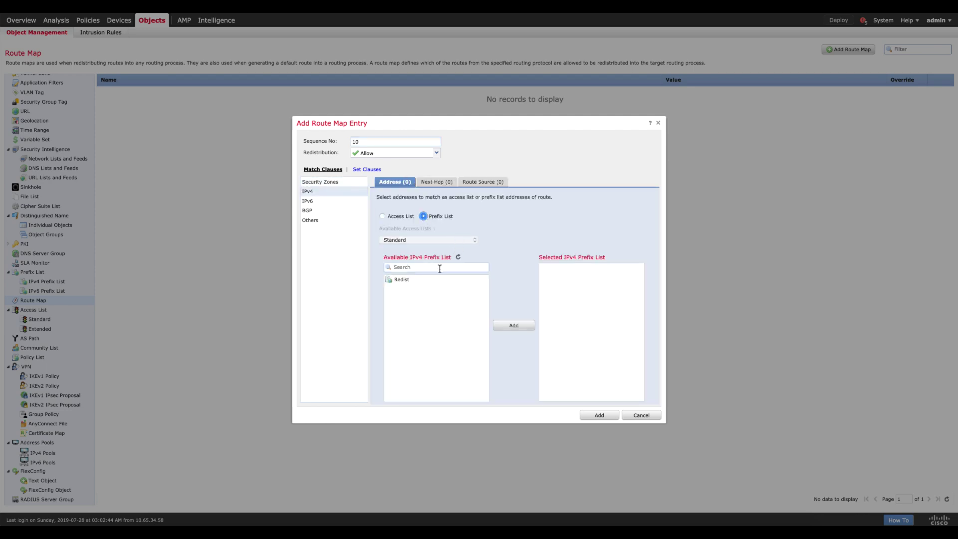
pyautogui.click(508, 324)
pyautogui.click(587, 415)
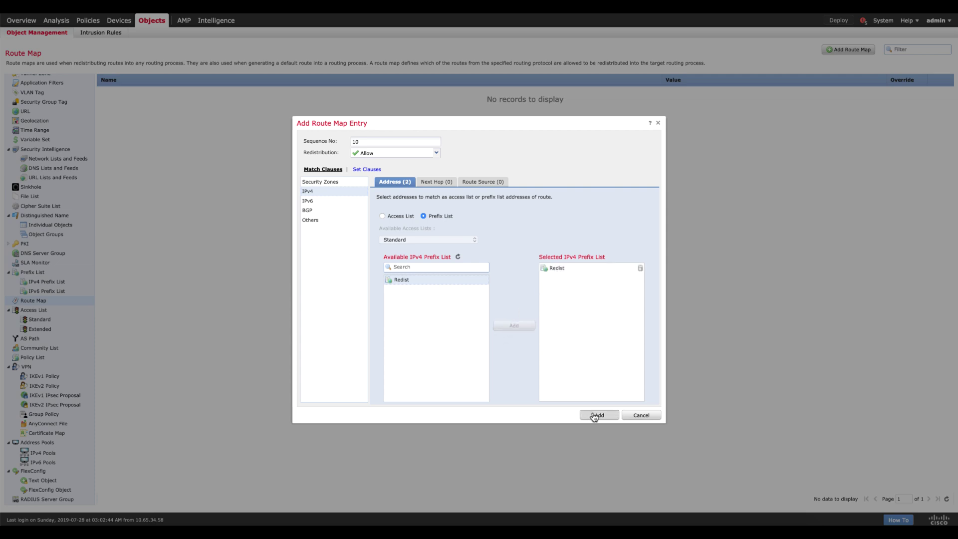
pyautogui.click(566, 345)
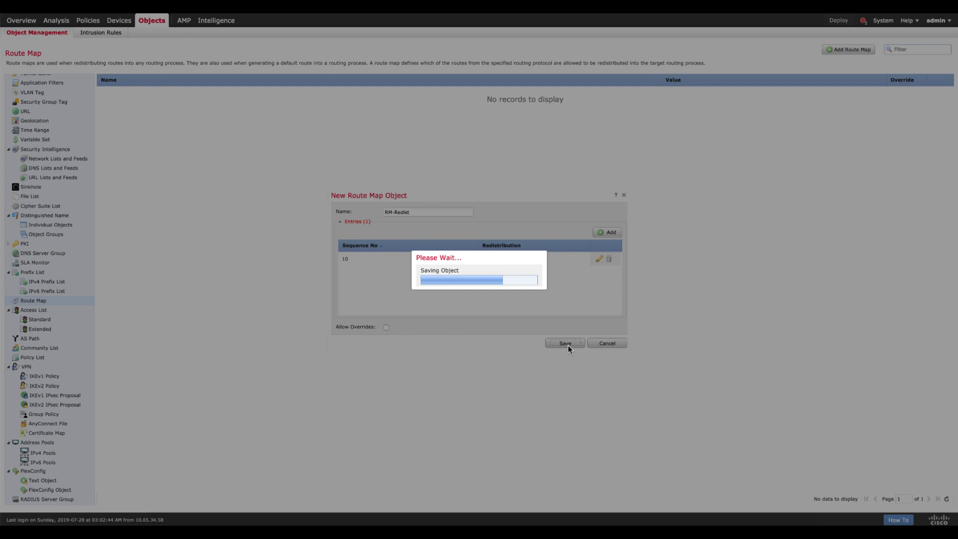
# Review the prefix-list lines in the config notes and return to Object Management.
pyautogui.press('super+Tab')
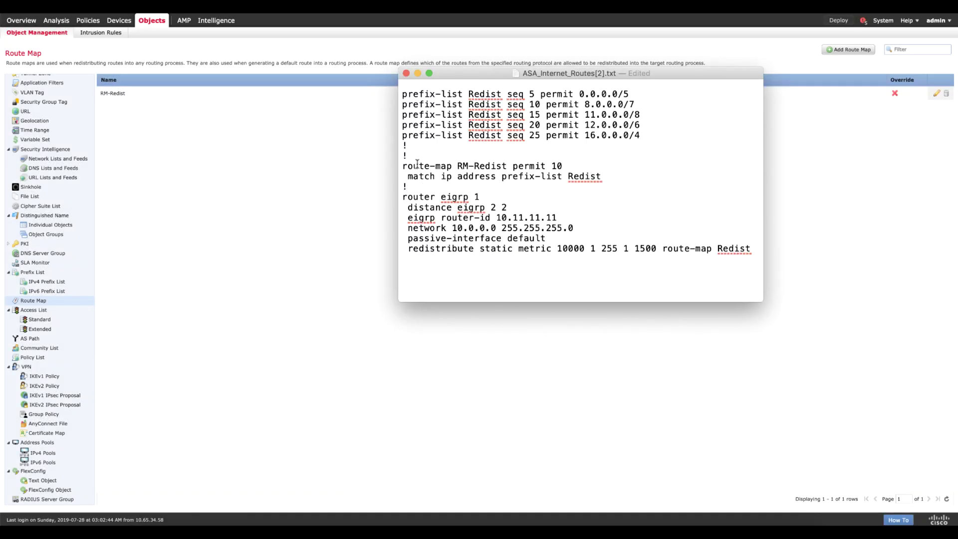
pyautogui.moveTo(419, 186); pyautogui.dragTo(400, 91)
pyautogui.click(458, 156)
pyautogui.click(128, 355)
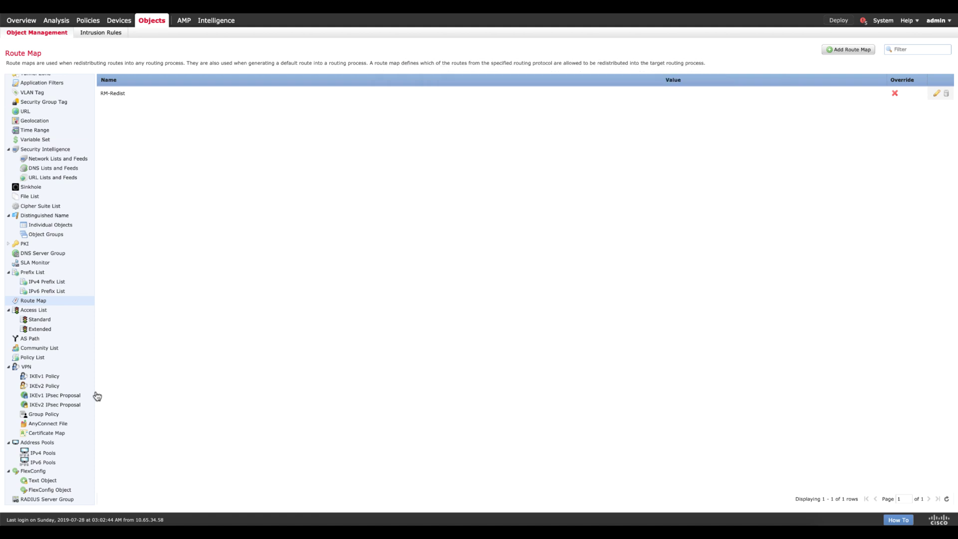
# Create the text object eigrpAS_Lab with value 1.
pyautogui.click(49, 483)
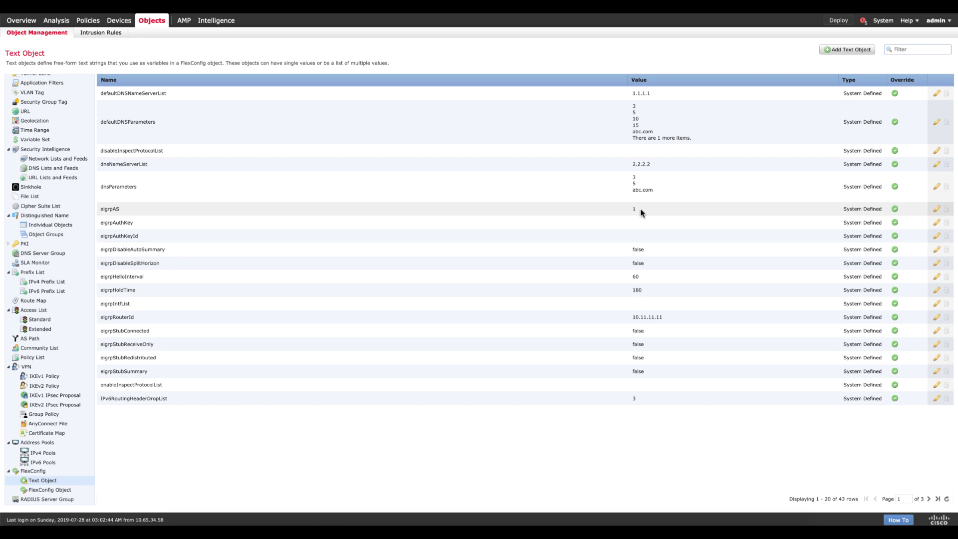
pyautogui.click(846, 49)
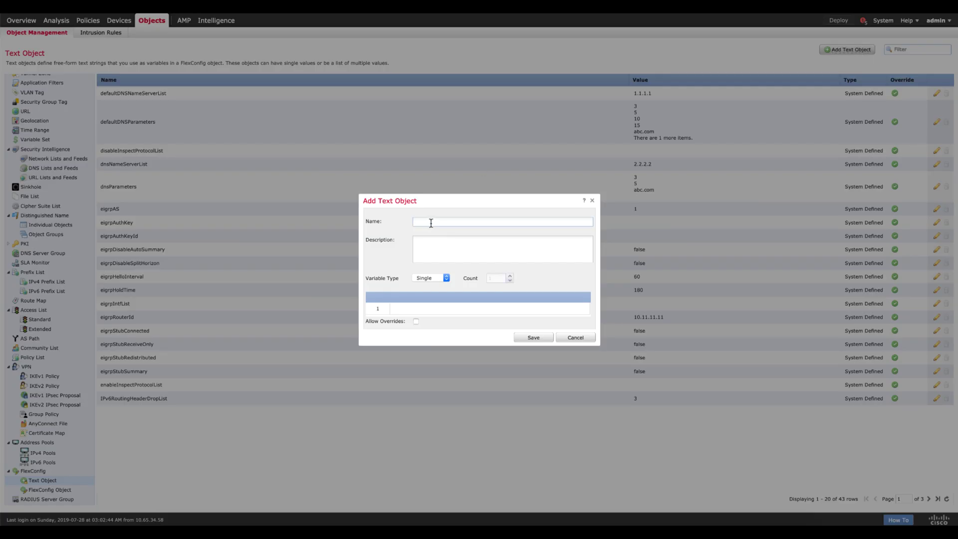
pyautogui.write('eigrpAS_Lab')
pyautogui.click(489, 308)
pyautogui.write('1')
pyautogui.click(533, 337)
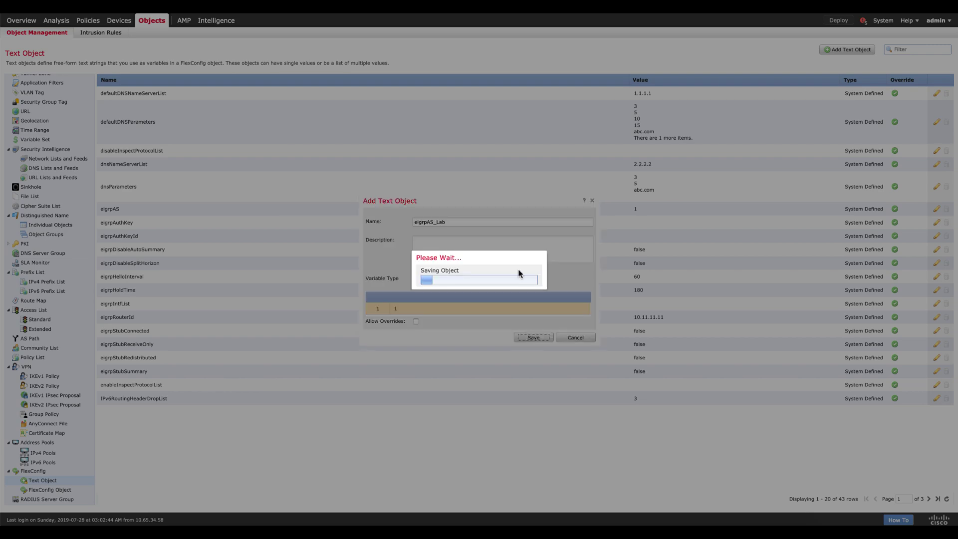
# Create the text object eigrprouterID_lab with the router-id 10.11.11.11 copied from the notes.
pyautogui.press('super+Tab')
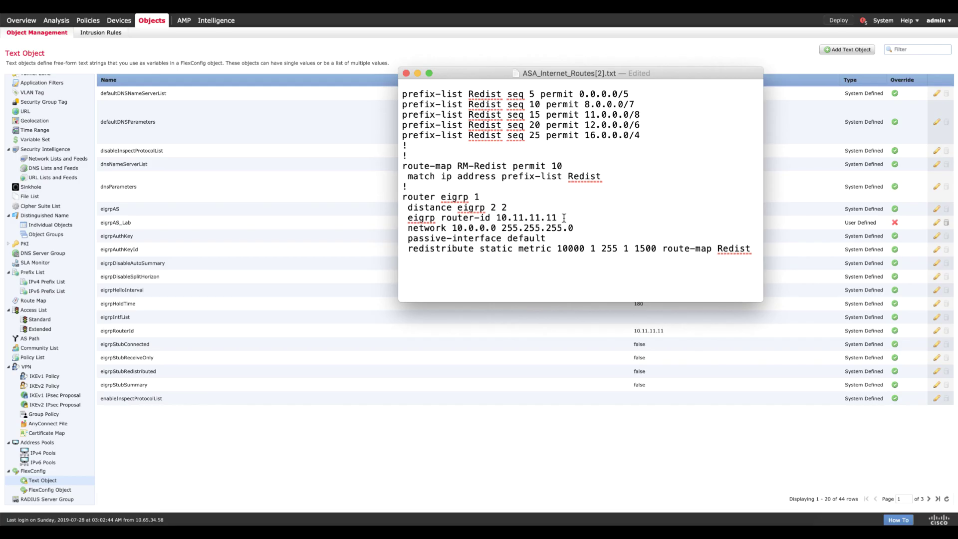
pyautogui.moveTo(563, 218); pyautogui.dragTo(497, 218)
pyautogui.press('super+c')
pyautogui.press('super+Tab')
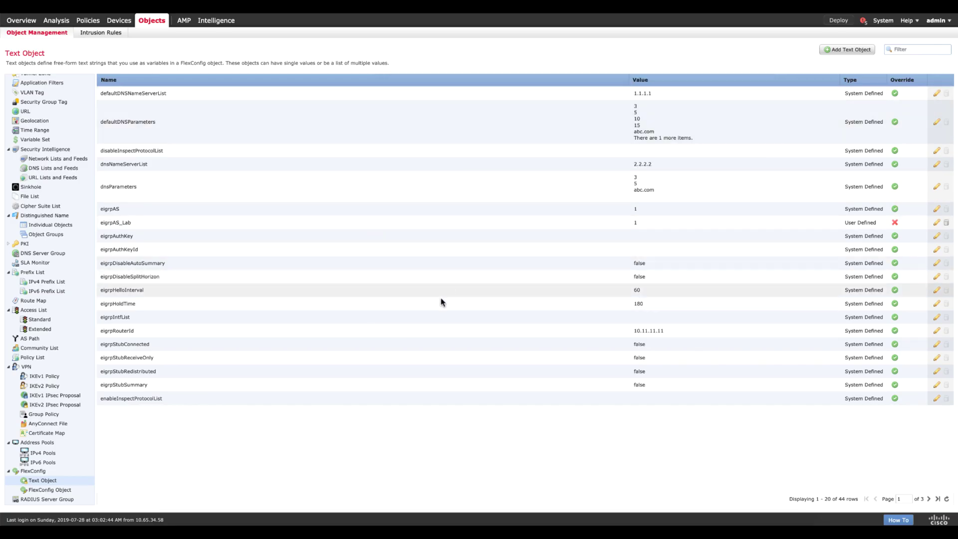
pyautogui.click(848, 49)
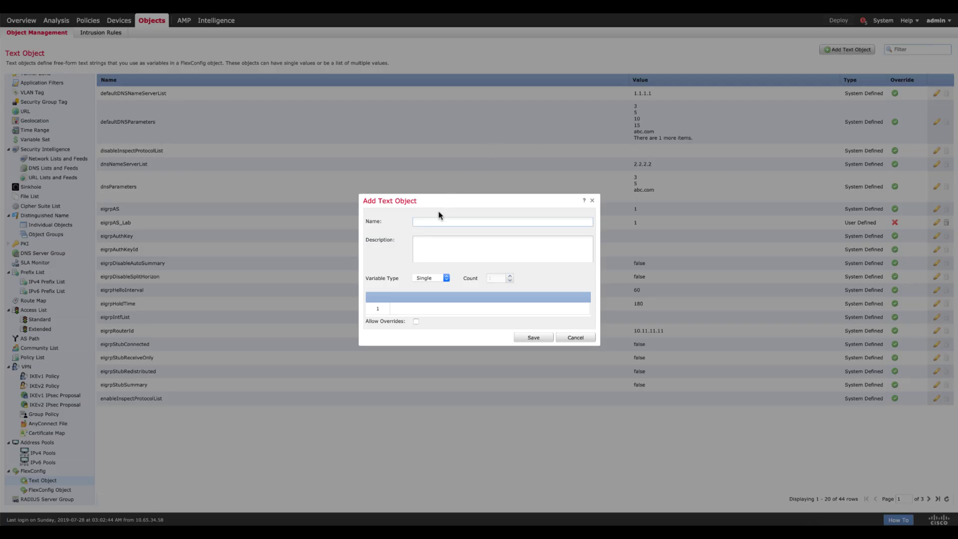
pyautogui.write('eigrprouterID_lab')
pyautogui.click(522, 308)
pyautogui.press('super+v')
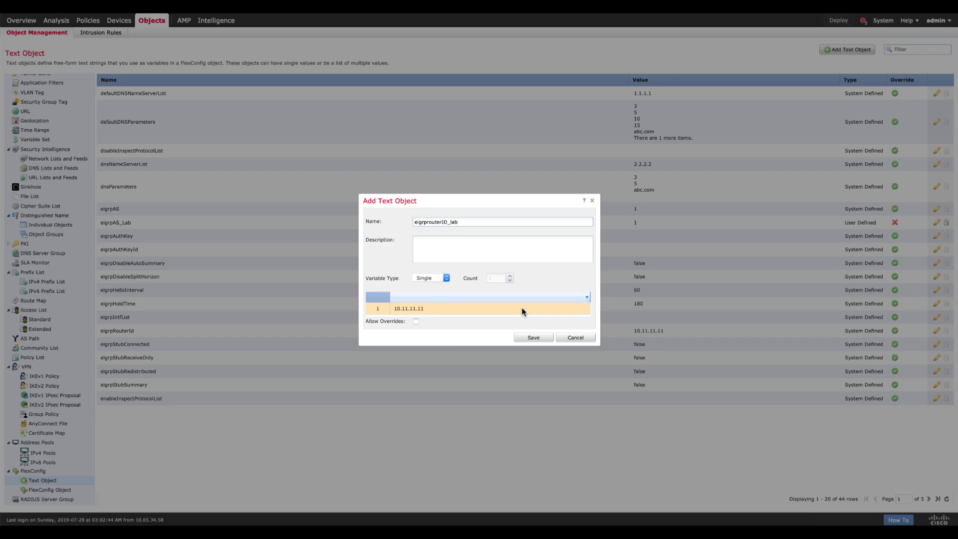
pyautogui.click(531, 338)
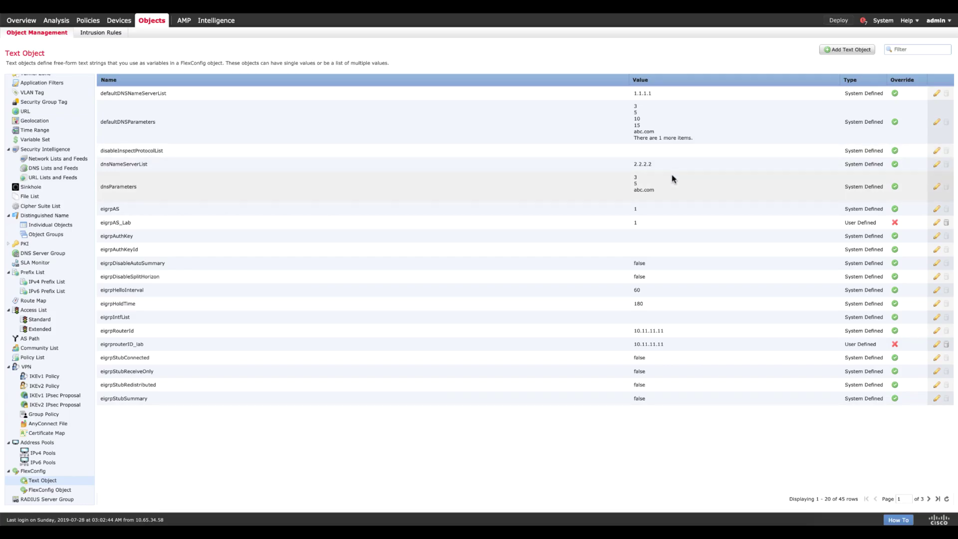
pyautogui.press('super+Tab')
pyautogui.press('super+Tab')
pyautogui.press('super+shift+Tab')
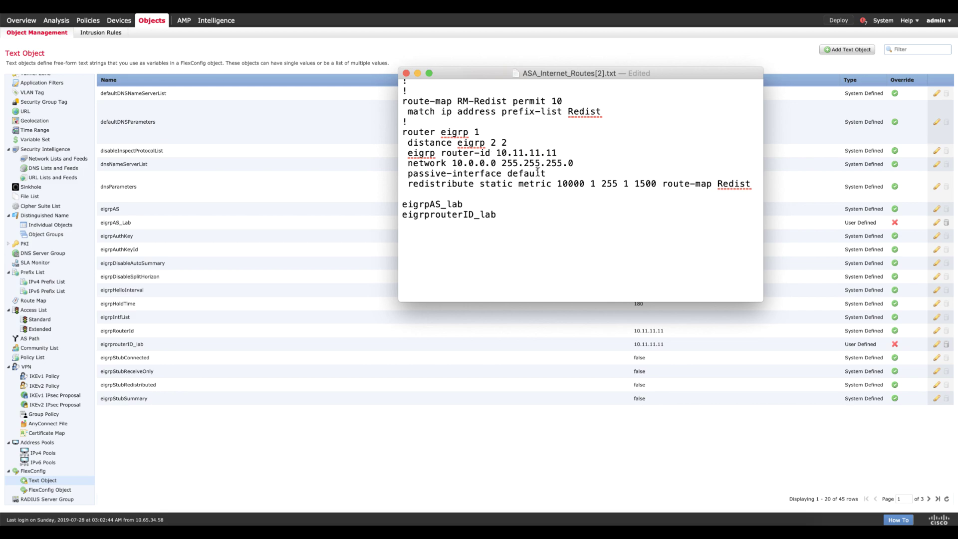
pyautogui.press('super+Tab')
# Create the text object eigrpNetwork_lab with value 10.0.0.0 255.0.0.0.
pyautogui.click(833, 49)
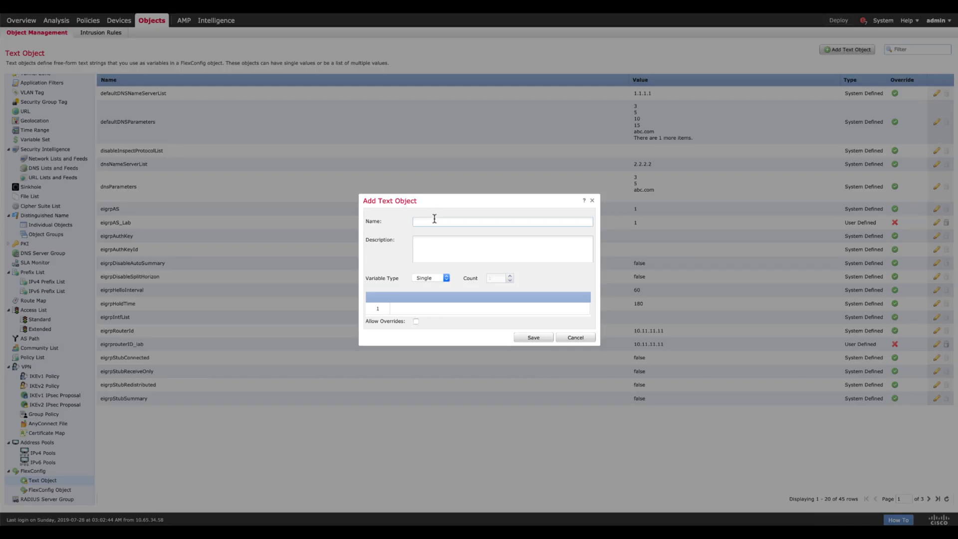
pyautogui.write('eigrpNetwork_lab')
pyautogui.click(431, 307)
pyautogui.write('10.0.0.0 255.0.0.0')
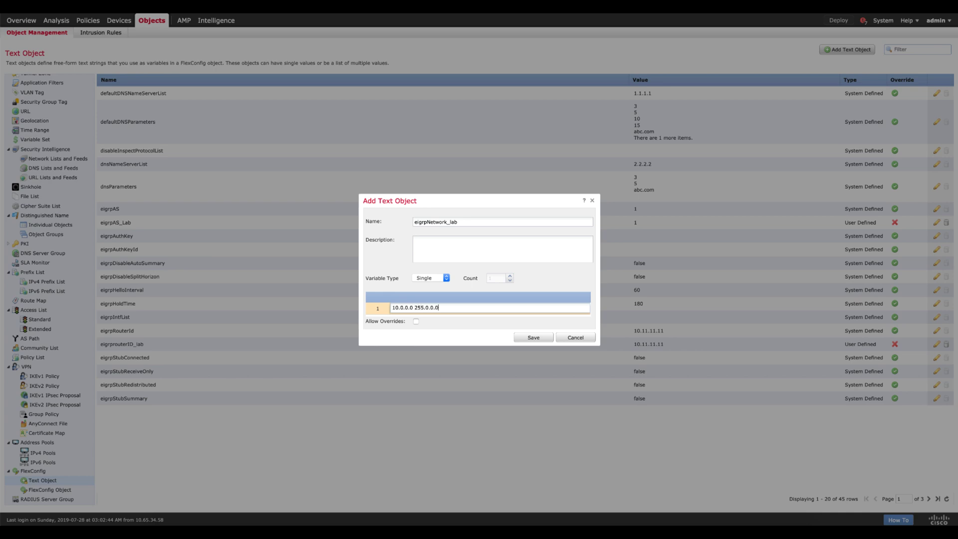
pyautogui.press('super+Tab')
pyautogui.moveTo(579, 165); pyautogui.dragTo(508, 167)
pyautogui.write('55.0.0.0')
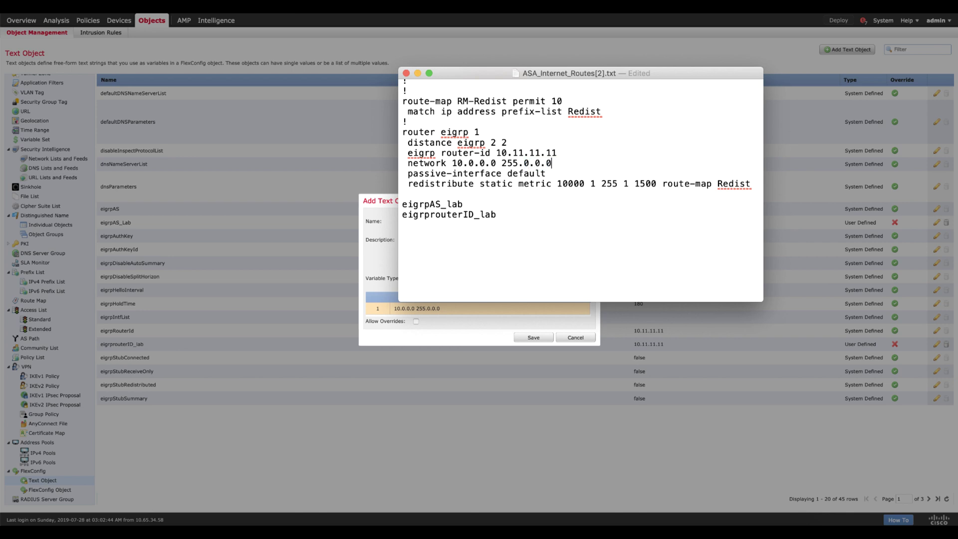
pyautogui.press('super+Tab')
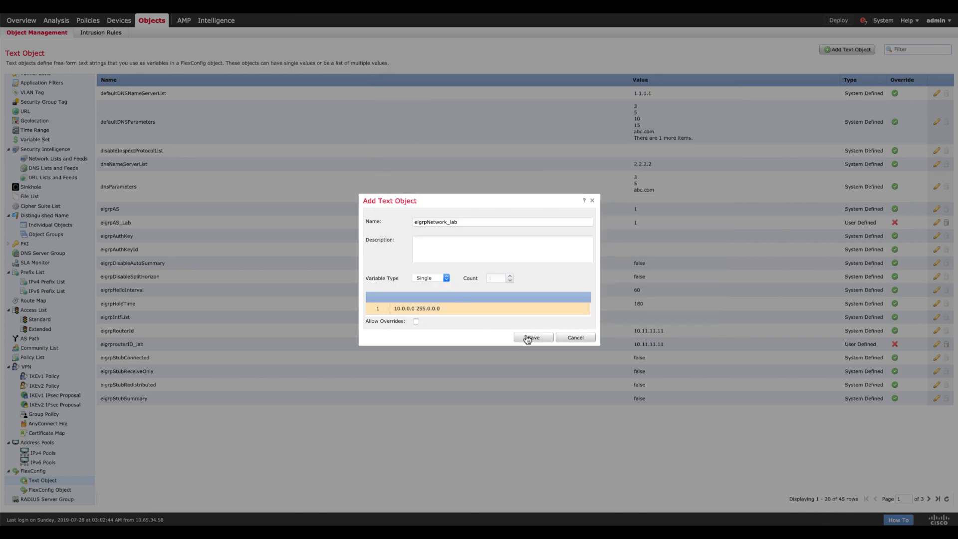
pyautogui.click(528, 338)
# Check the Redist name in the config notes and open the Route Map objects list.
pyautogui.press('super+Tab')
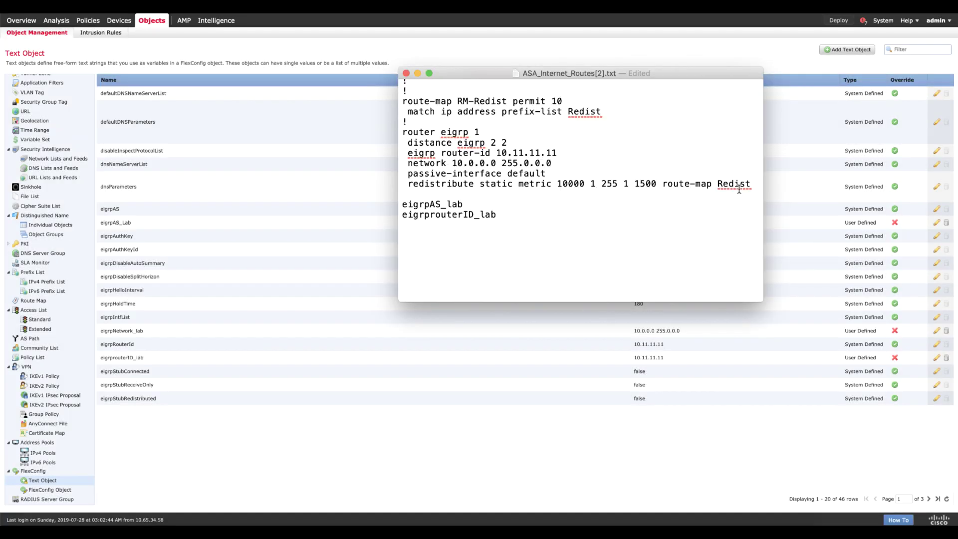
pyautogui.doubleClick(738, 188)
pyautogui.press('super+Tab')
pyautogui.click(33, 300)
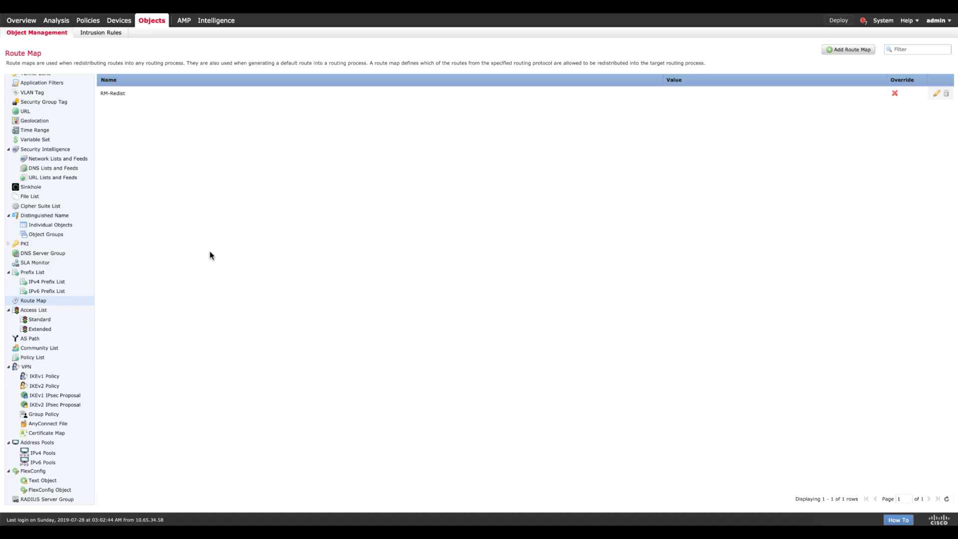
# Preview the Eigrp_Configure FlexConfig object's script, then close the preview.
pyautogui.click(56, 491)
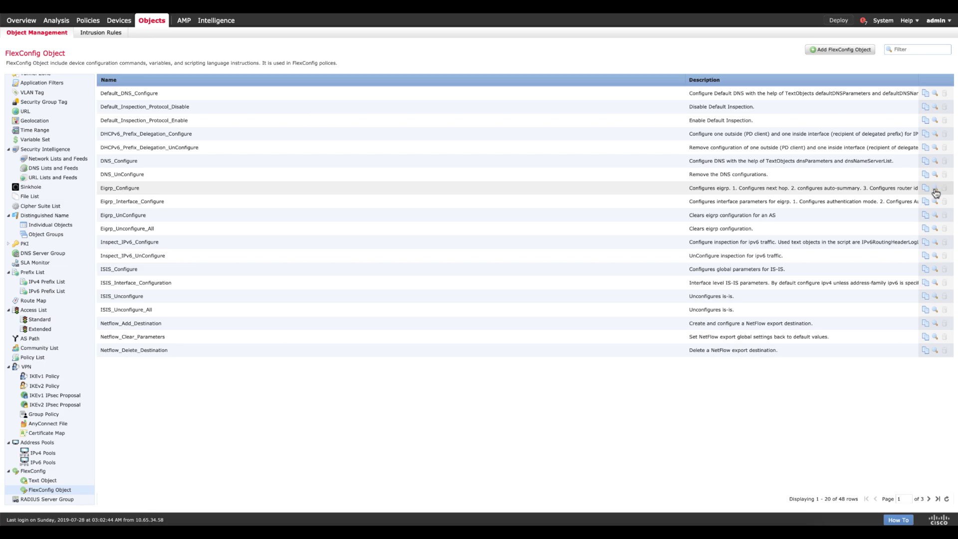
pyautogui.click(935, 188)
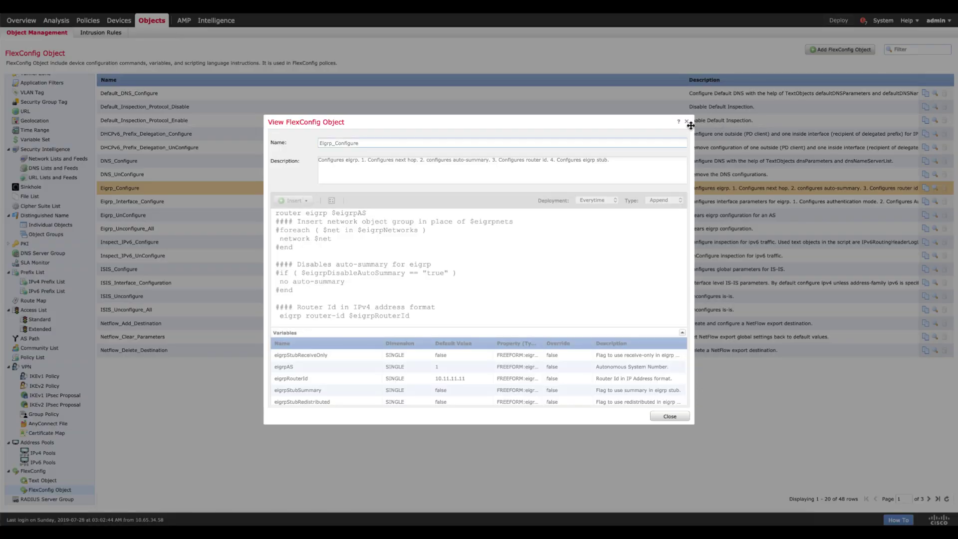
pyautogui.click(687, 122)
# Copy Eigrp_Configure and delete the network object group and auto-summary blocks.
pyautogui.click(926, 189)
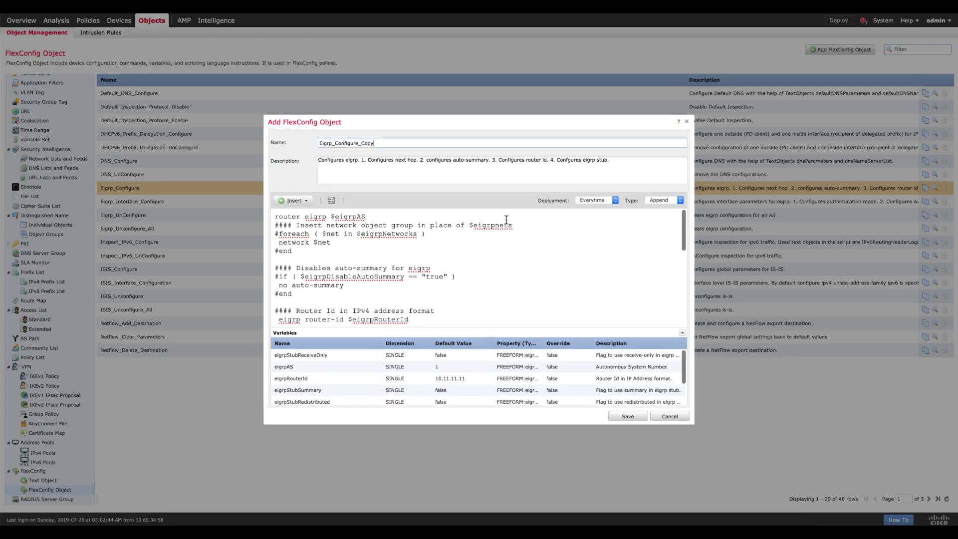
pyautogui.click(303, 257)
pyautogui.moveTo(276, 259); pyautogui.dragTo(265, 226)
pyautogui.press('BackSpace')
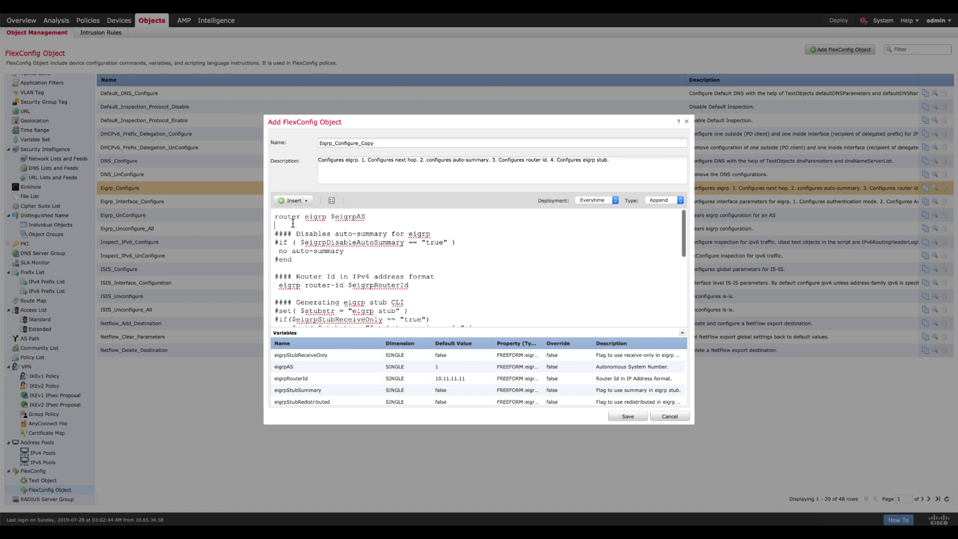
pyautogui.moveTo(303, 262); pyautogui.dragTo(270, 227)
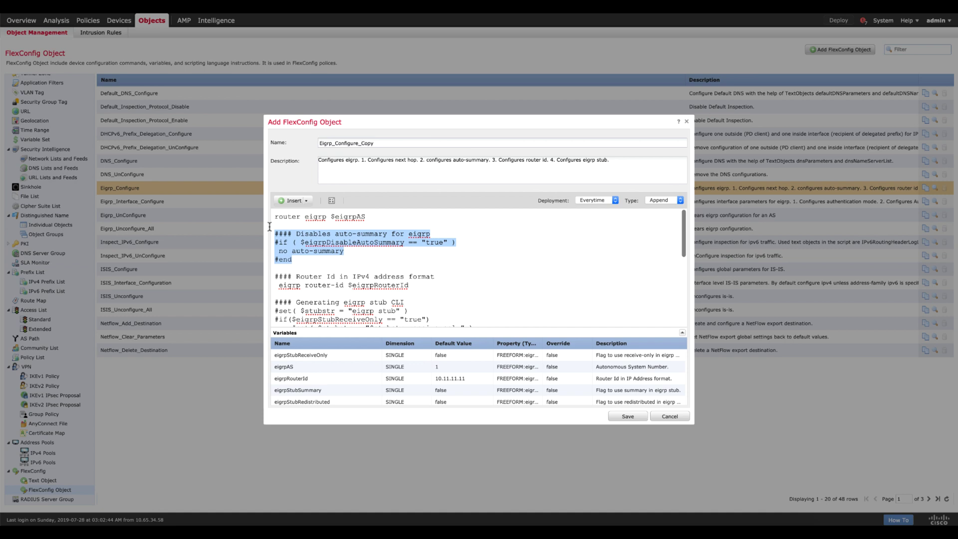
pyautogui.press('BackSpace')
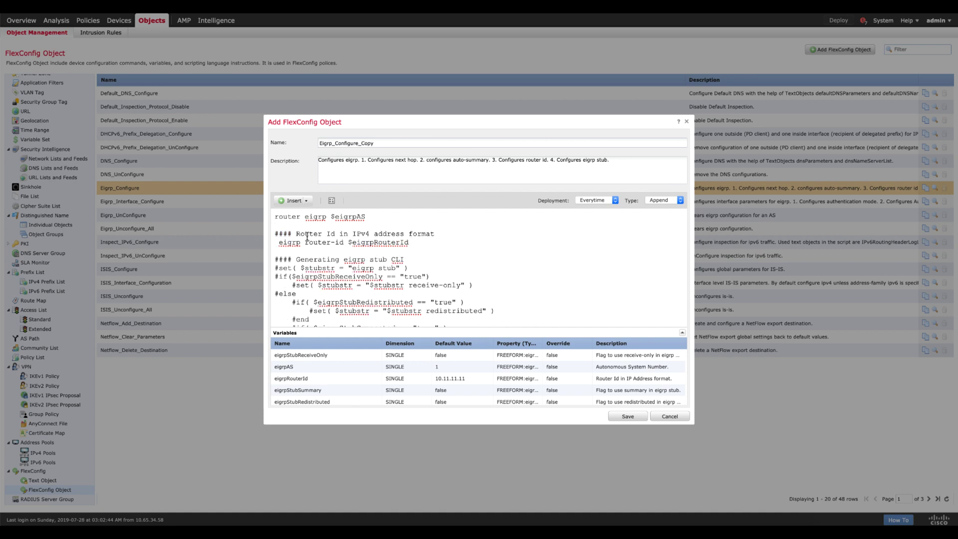
# Delete the stub CLI block through the script's end and select $eigrpAS on the router eigrp line.
pyautogui.moveTo(457, 237); pyautogui.dragTo(450, 221)
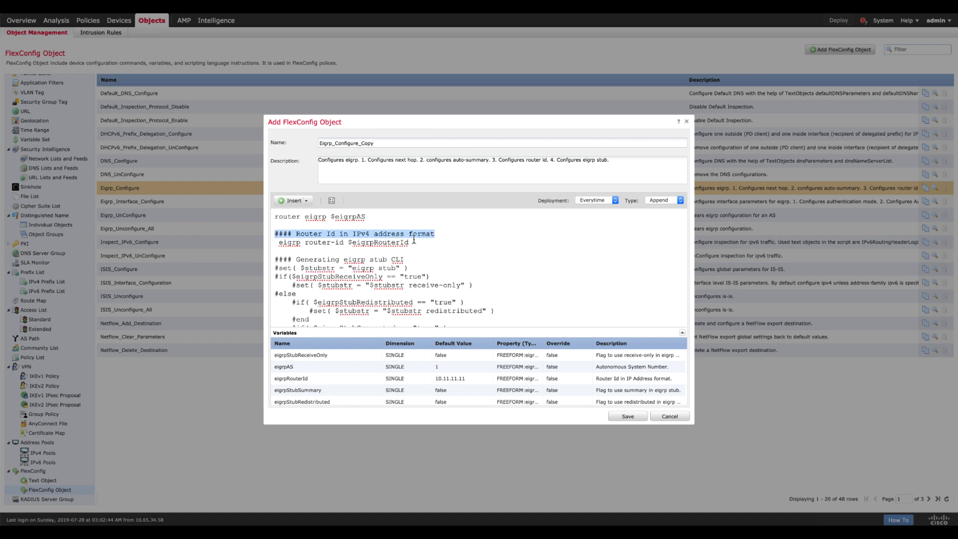
pyautogui.click(357, 385)
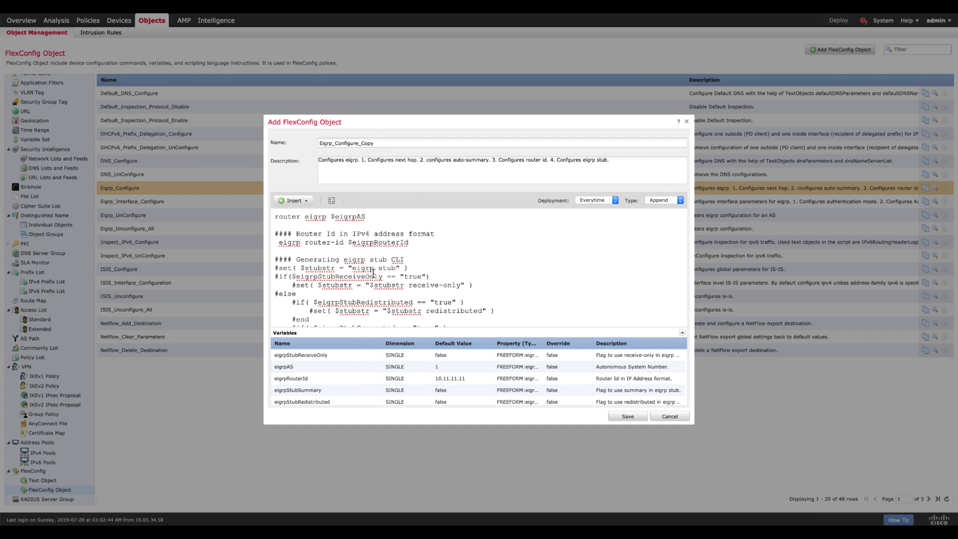
pyautogui.moveTo(381, 250); pyautogui.dragTo(383, 392)
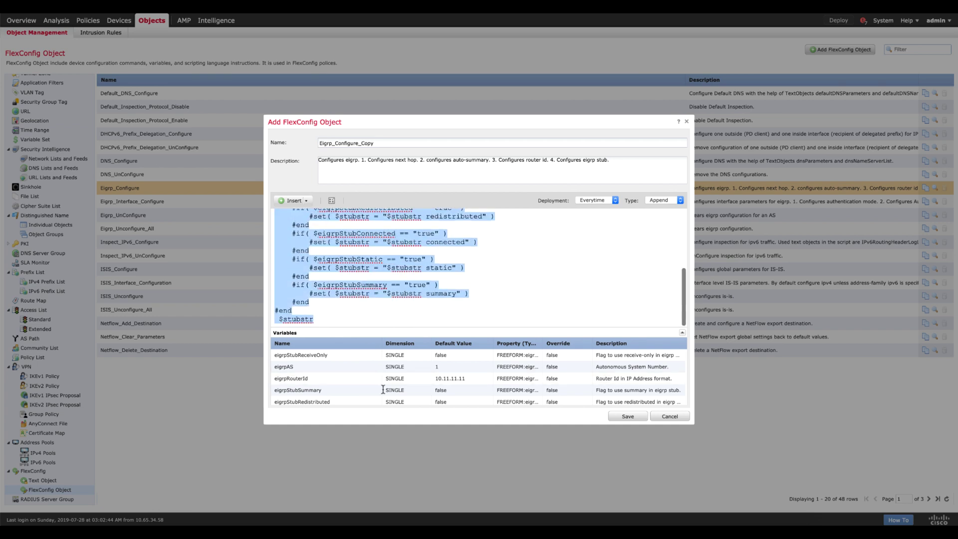
pyautogui.press('Delete')
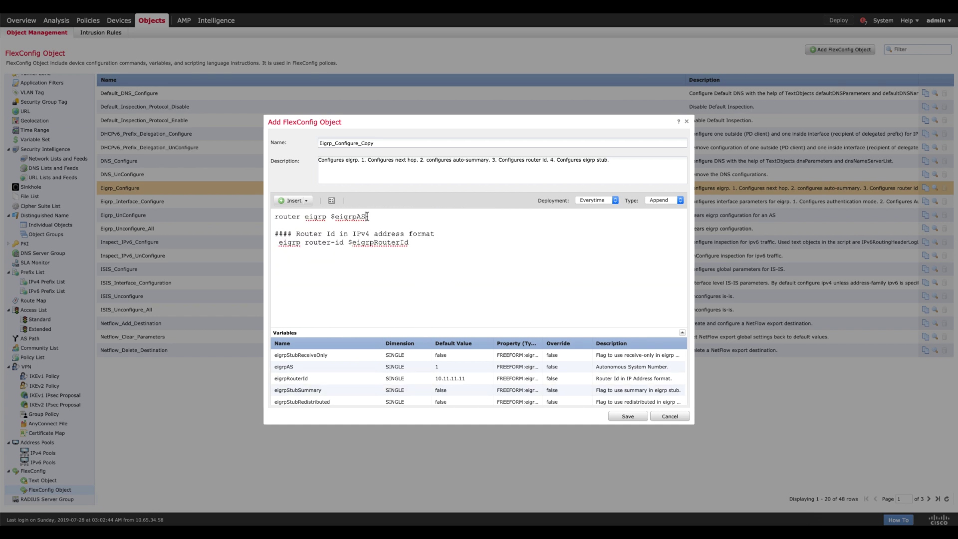
pyautogui.moveTo(367, 216); pyautogui.dragTo(330, 218)
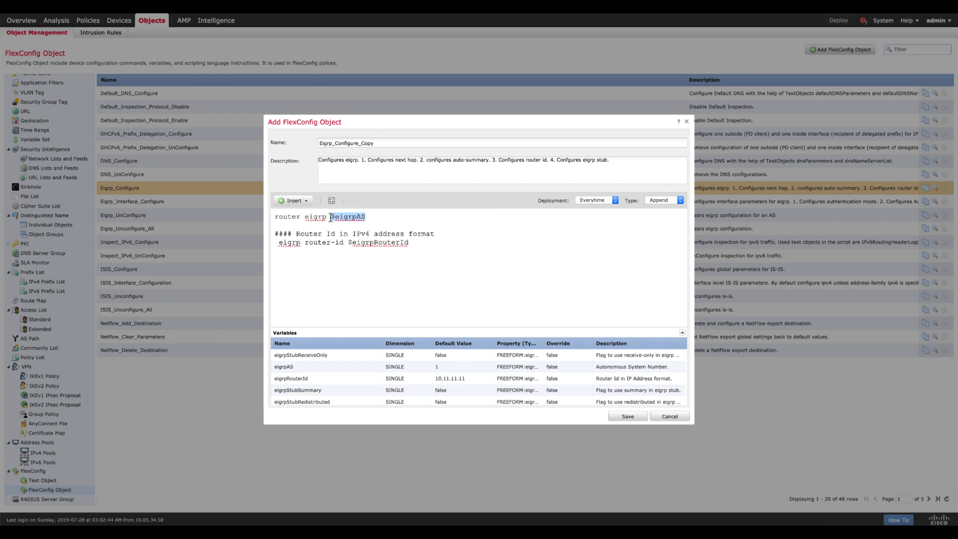
# Replace $eigrpAS with an eigrpAS_lab variable bound to eigrpAS_Lab, then delete $eigrpRouterId.
pyautogui.click(307, 202)
pyautogui.moveTo(314, 214)
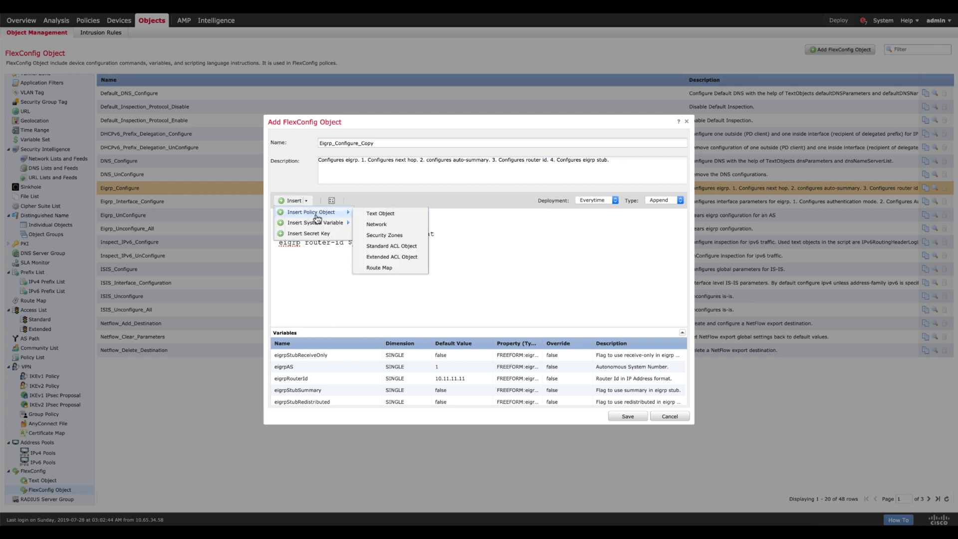
pyautogui.click(398, 216)
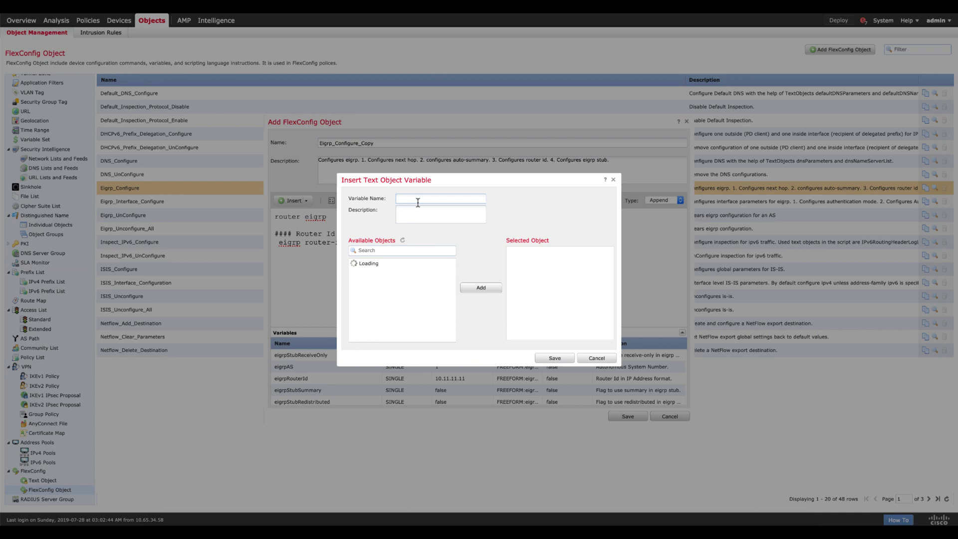
pyautogui.write('eigrpAS_lab')
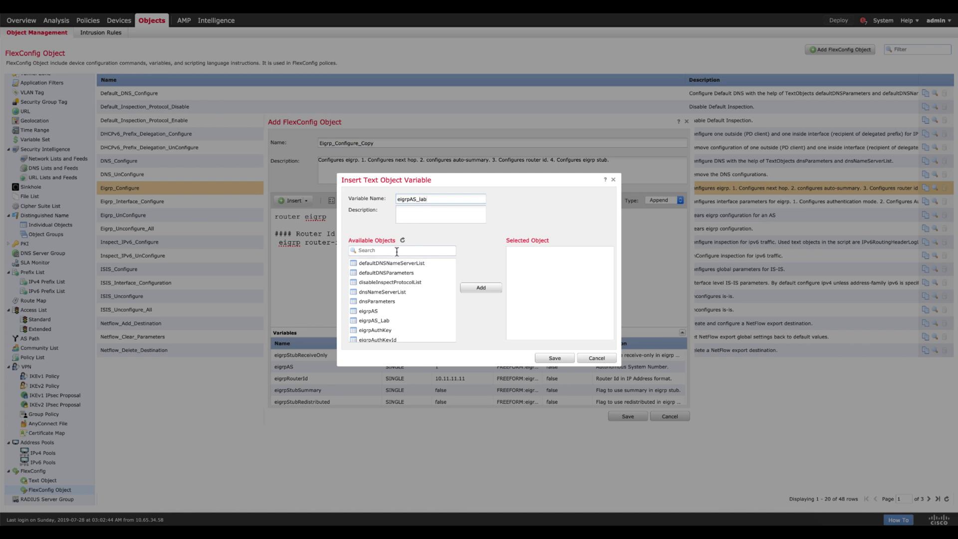
pyautogui.click(395, 250)
pyautogui.click(396, 320)
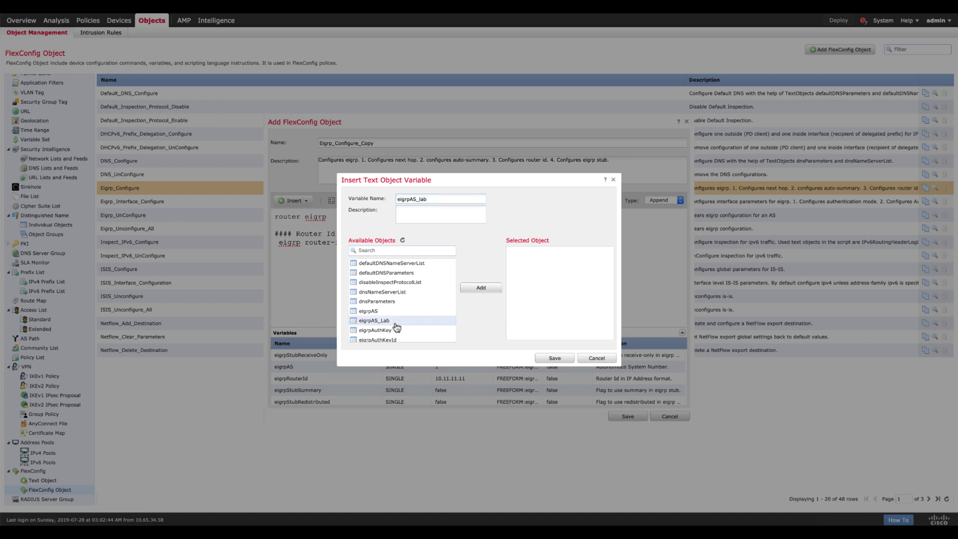
pyautogui.click(494, 289)
pyautogui.click(554, 357)
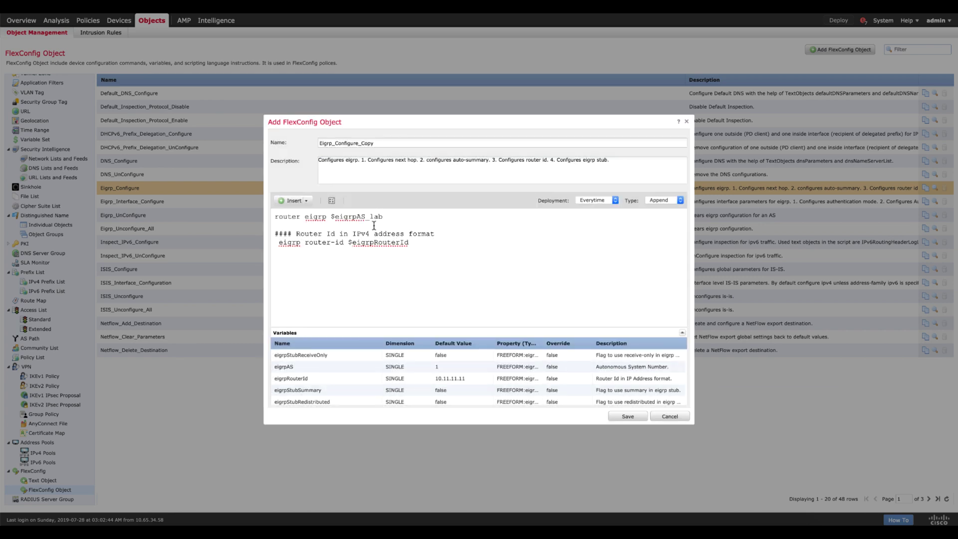
pyautogui.moveTo(411, 243); pyautogui.dragTo(347, 244)
pyautogui.press('Delete')
# Insert an eigrprouterid_lab variable bound to the eigrprouterID_lab text object on the router-id line.
pyautogui.click(306, 200)
pyautogui.moveTo(319, 214)
pyautogui.click(379, 213)
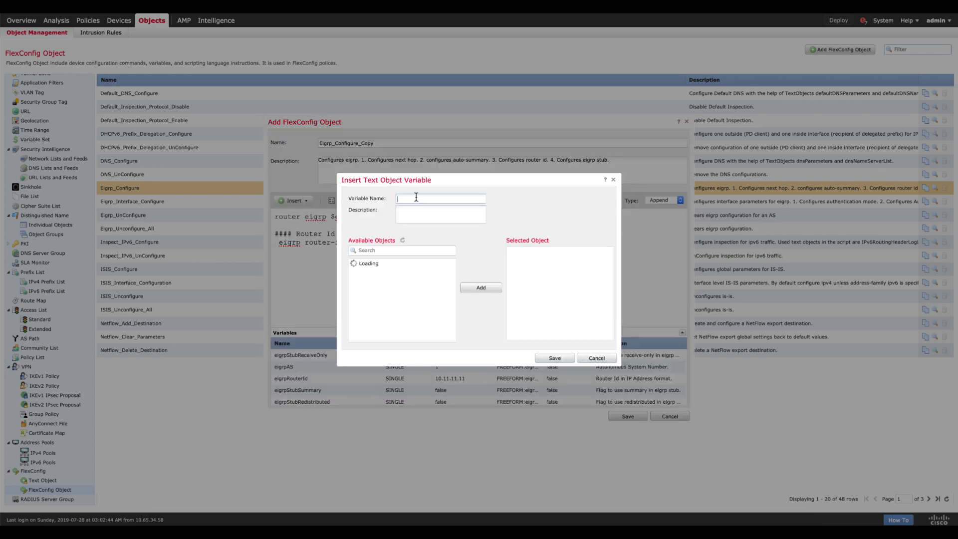
pyautogui.write('eigrprouter')
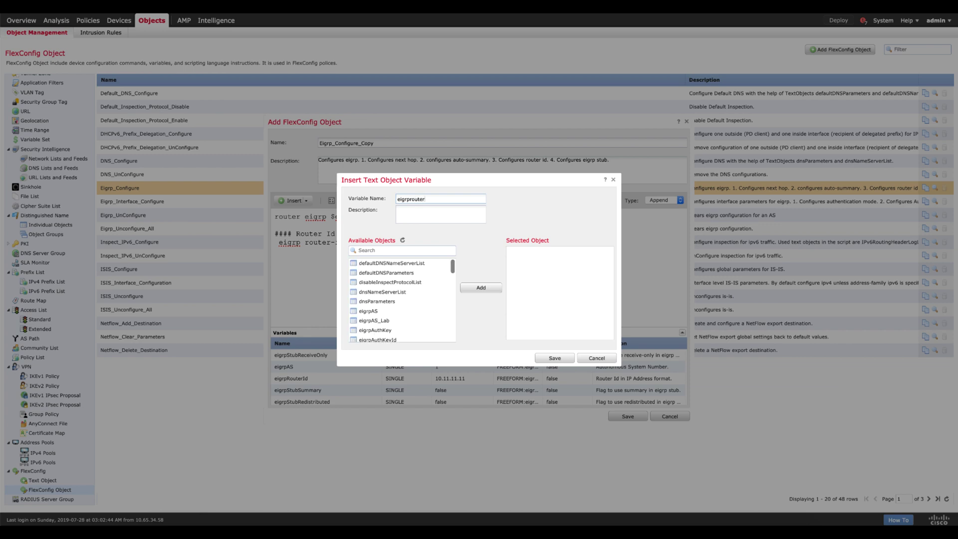
pyautogui.write('id_lab')
pyautogui.click(392, 251)
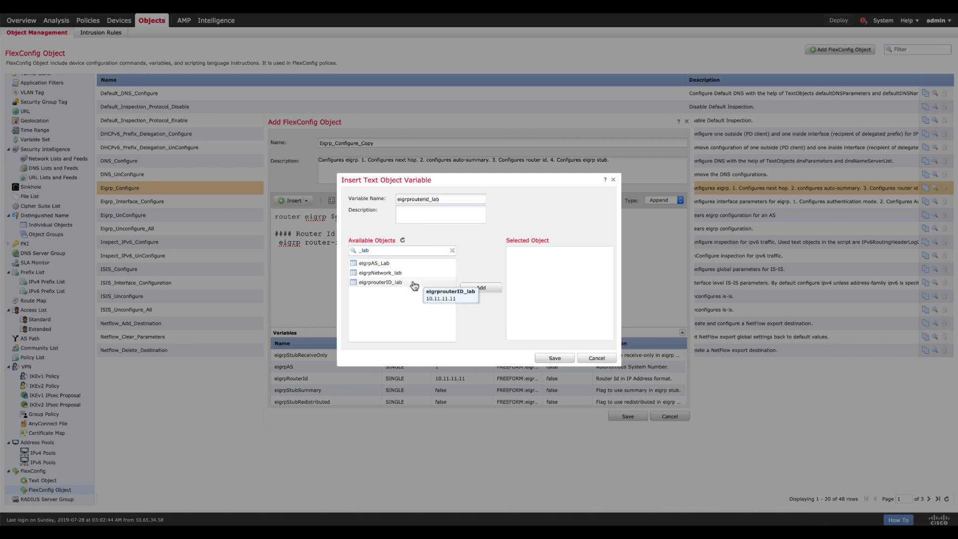
pyautogui.click(414, 282)
pyautogui.click(486, 288)
pyautogui.click(554, 358)
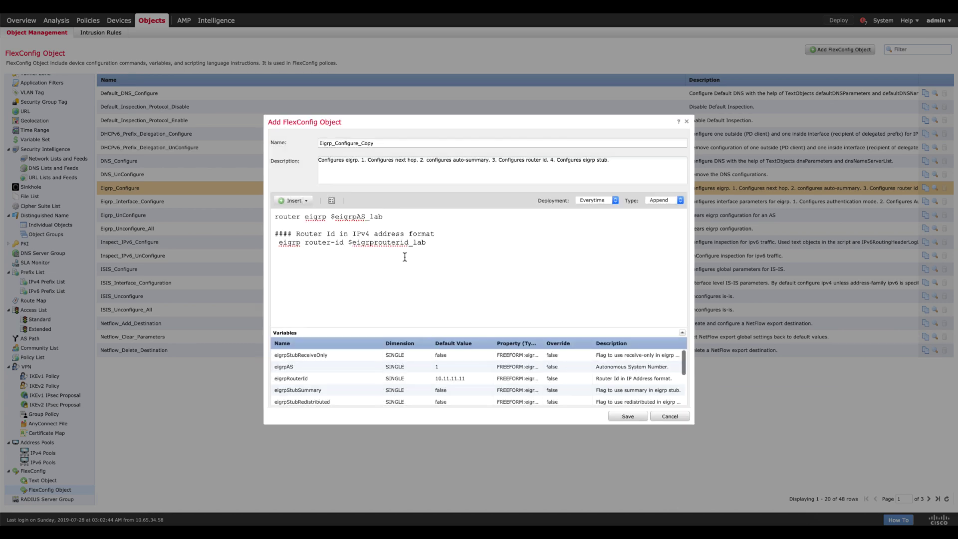
# Begin a network line below it, checking the reference EIGRP notes.
pyautogui.write('etwork')
pyautogui.press('super+Tab')
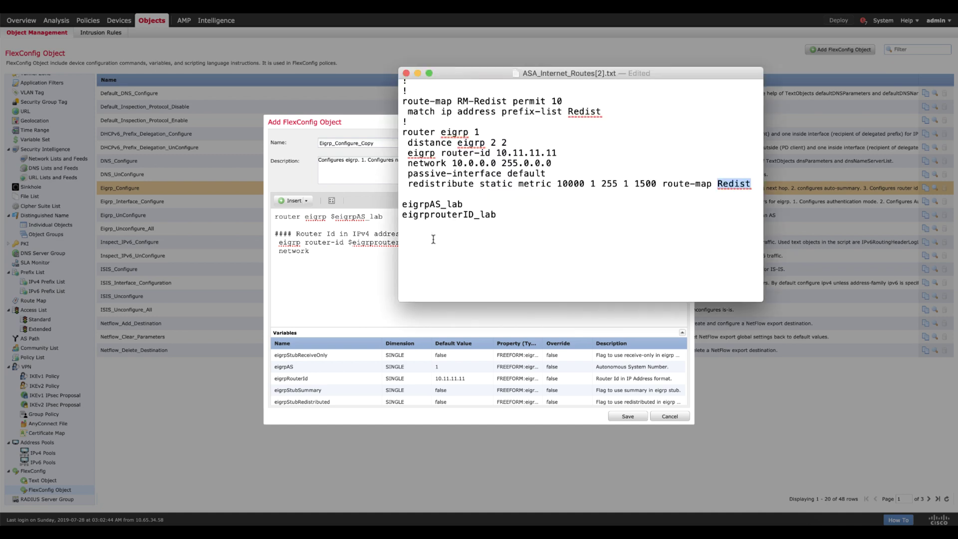
pyautogui.press('super+Tab')
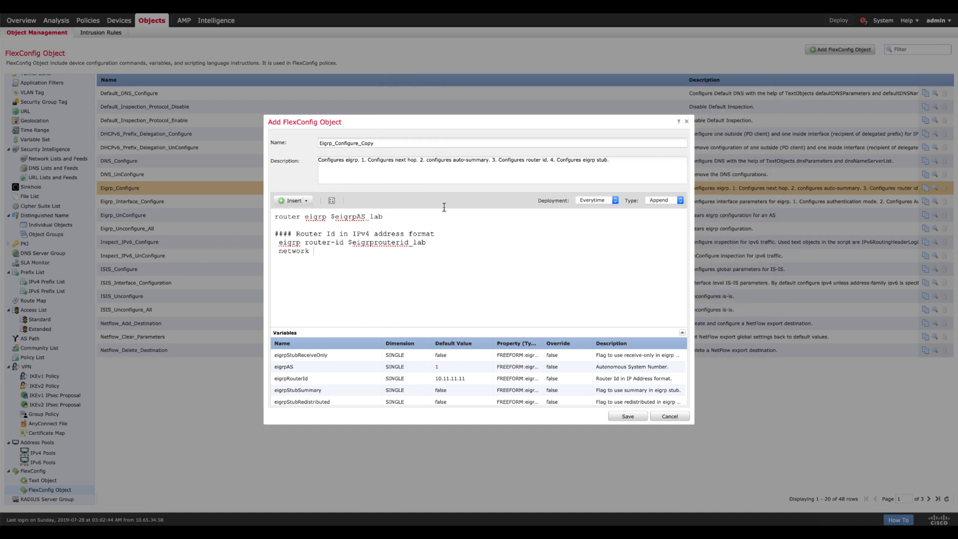
# Complete the network line with the $eigrpNetwork_lab text-object variable referencing the eigrpNetwork_lab object.
pyautogui.click(303, 201)
pyautogui.moveTo(312, 213)
pyautogui.click(373, 212)
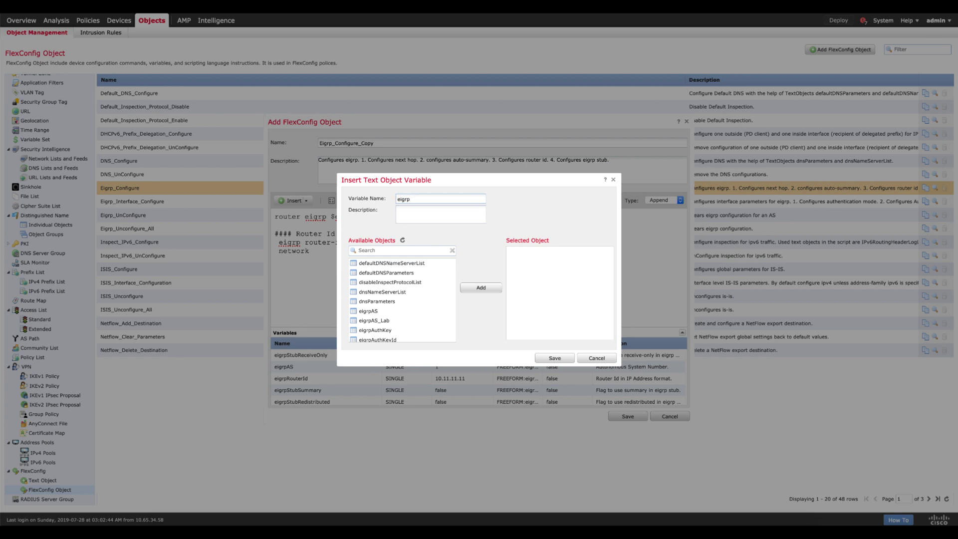
pyautogui.write('eigrpNetwork_lab')
pyautogui.click(408, 248)
pyautogui.write('lab')
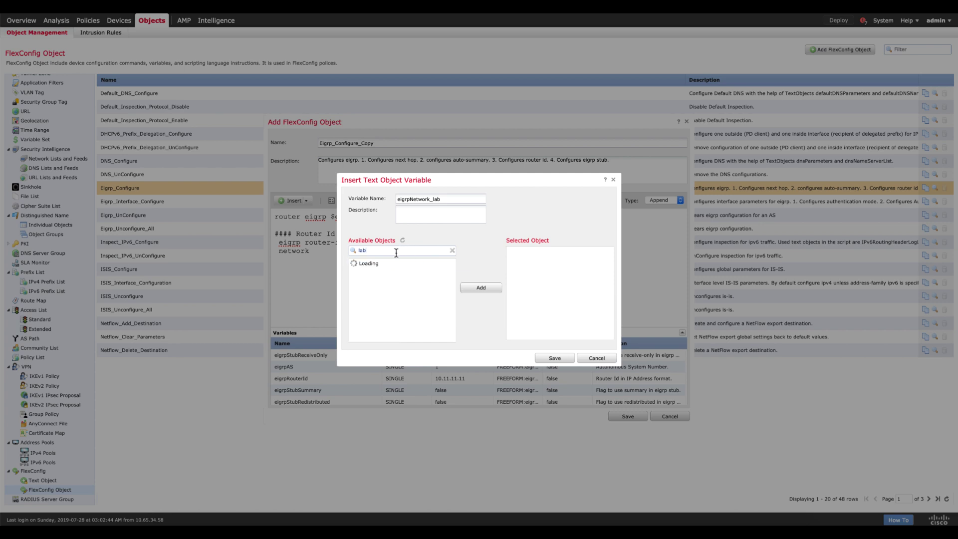
pyautogui.click(409, 273)
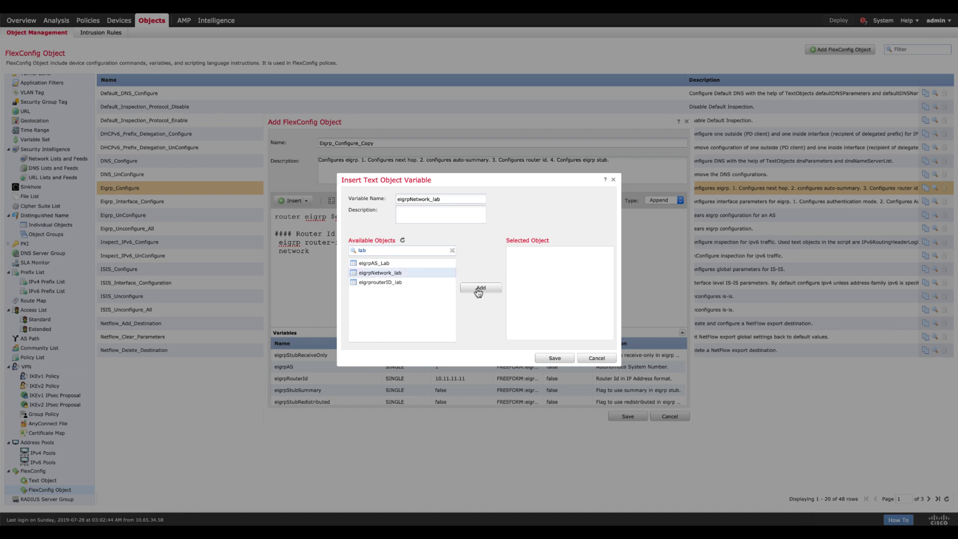
pyautogui.click(479, 289)
pyautogui.click(563, 359)
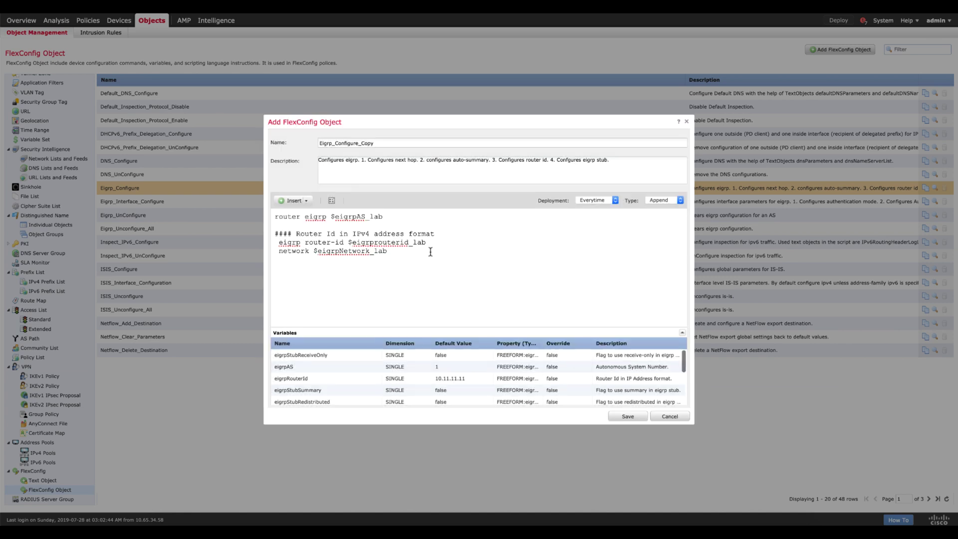
# Copy the passive-interface default and redistribute static metric lines from the reference notes into the script.
pyautogui.press('super+Tab')
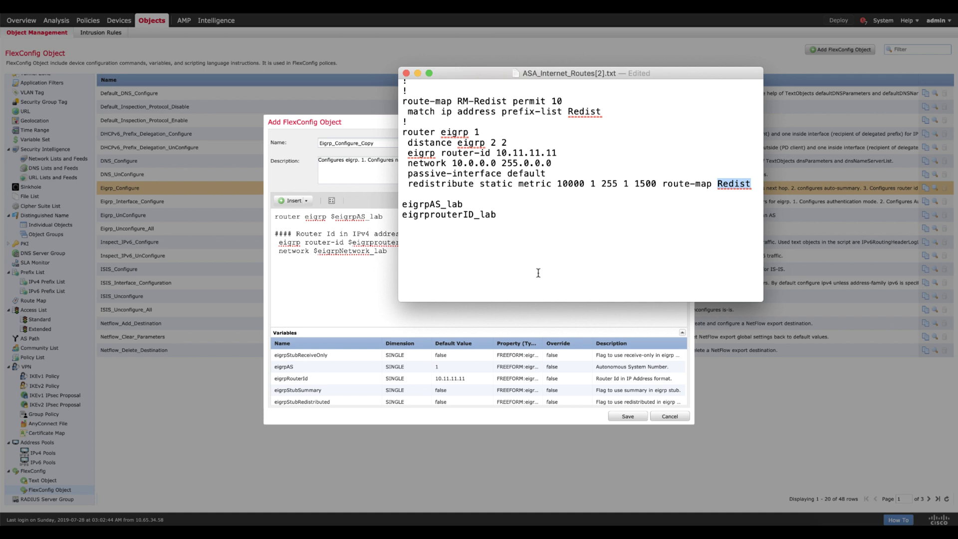
pyautogui.moveTo(408, 176); pyautogui.dragTo(552, 175)
pyautogui.press('super+c')
pyautogui.click(355, 258)
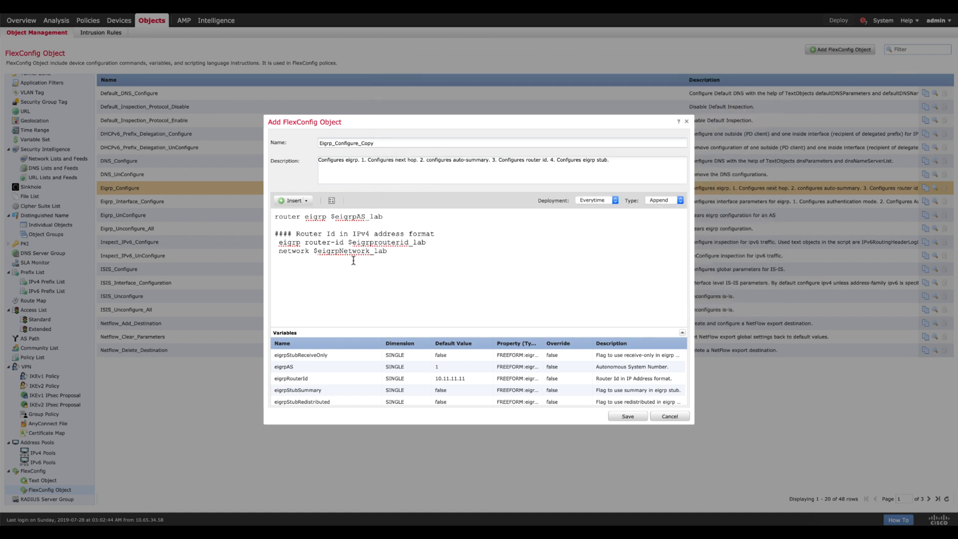
pyautogui.press('super+v')
pyautogui.press('super+Tab')
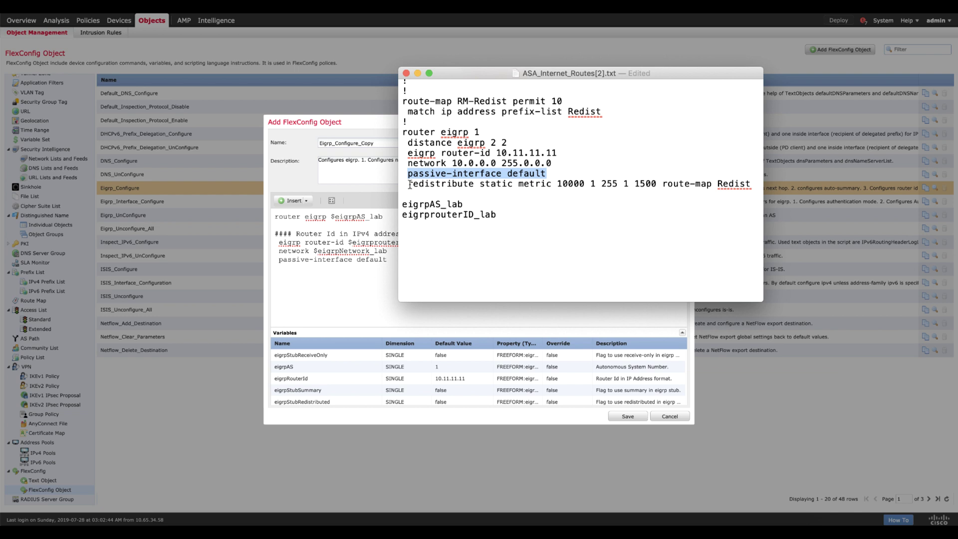
pyautogui.moveTo(408, 184); pyautogui.dragTo(753, 185)
pyautogui.press('super+c')
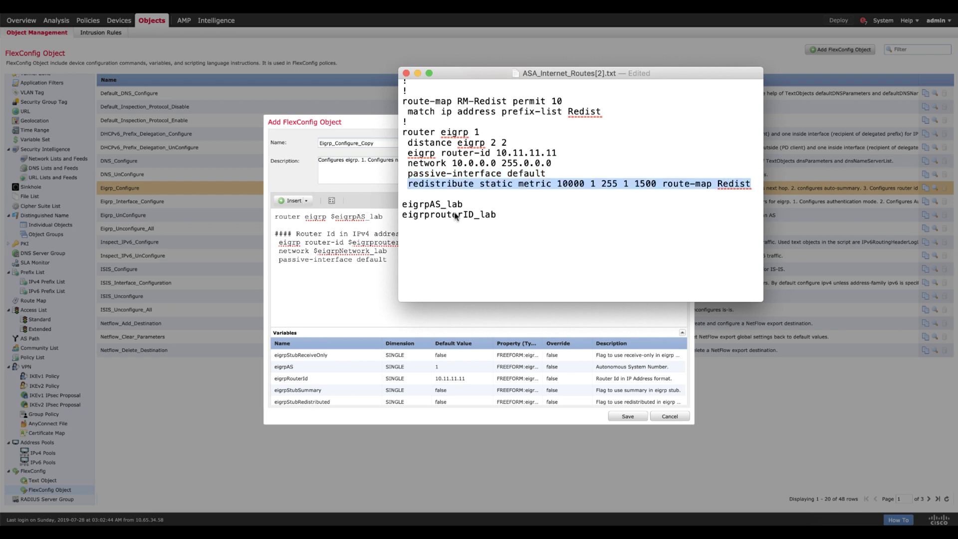
pyautogui.click(355, 264)
pyautogui.press('super+v')
# Replace the hard-coded route-map name Redist with the $RMeigrp variable tied to RM-Redist.
pyautogui.doubleClick(531, 268)
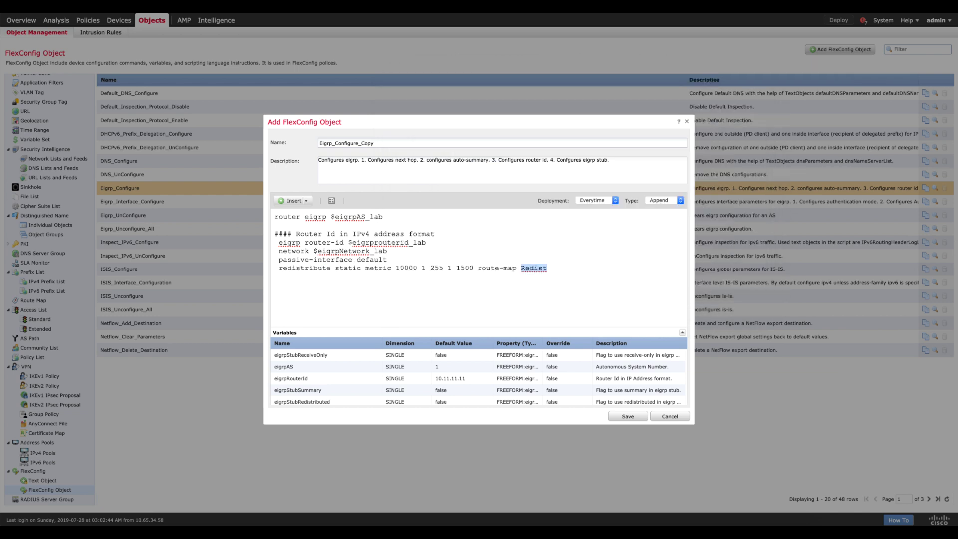
pyautogui.press('BackSpace')
pyautogui.click(294, 200)
pyautogui.moveTo(331, 212)
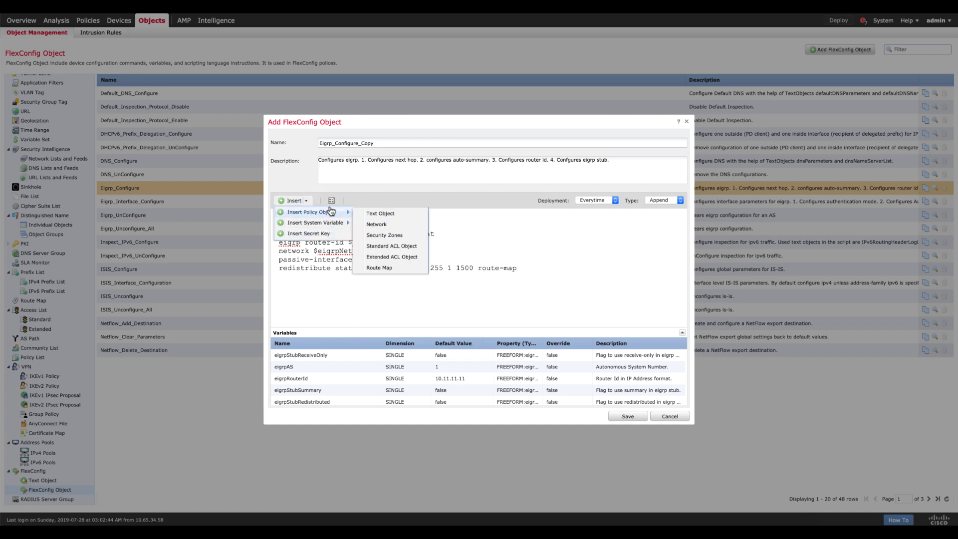
pyautogui.click(398, 268)
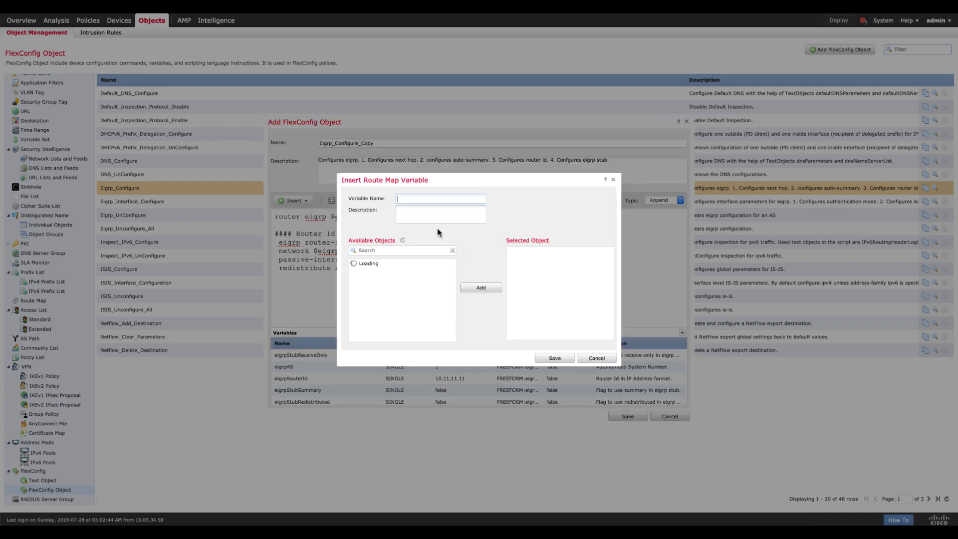
pyautogui.write('RMeigrp')
pyautogui.click(408, 264)
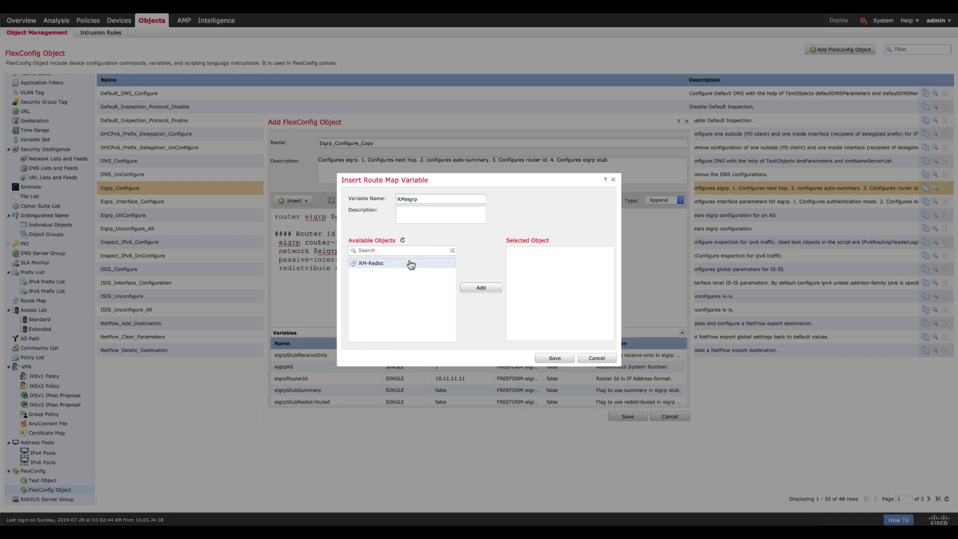
pyautogui.click(486, 290)
pyautogui.click(554, 357)
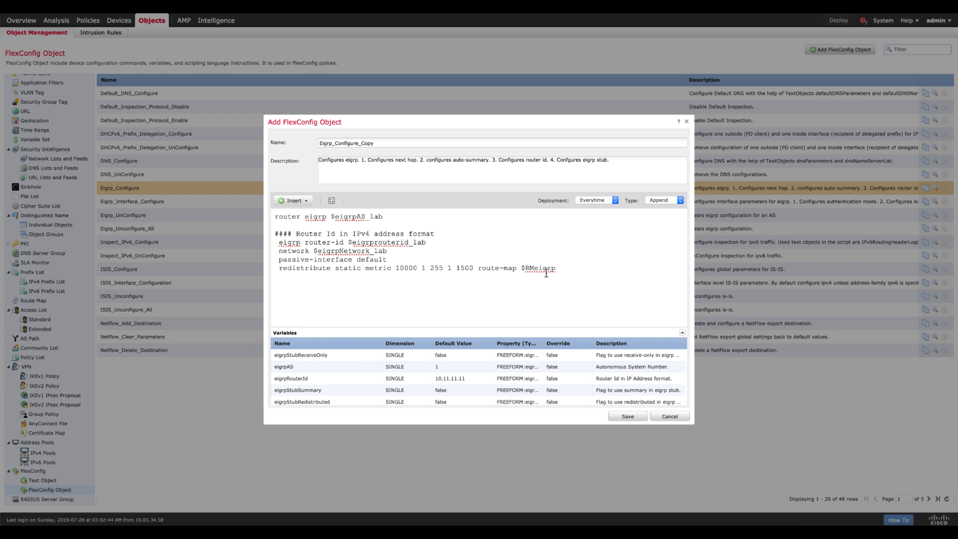
# Add a 'distance eigrp 2 2' line directly below the router-id line.
pyautogui.click(438, 241)
pyautogui.press('Return')
pyautogui.press('super+Tab')
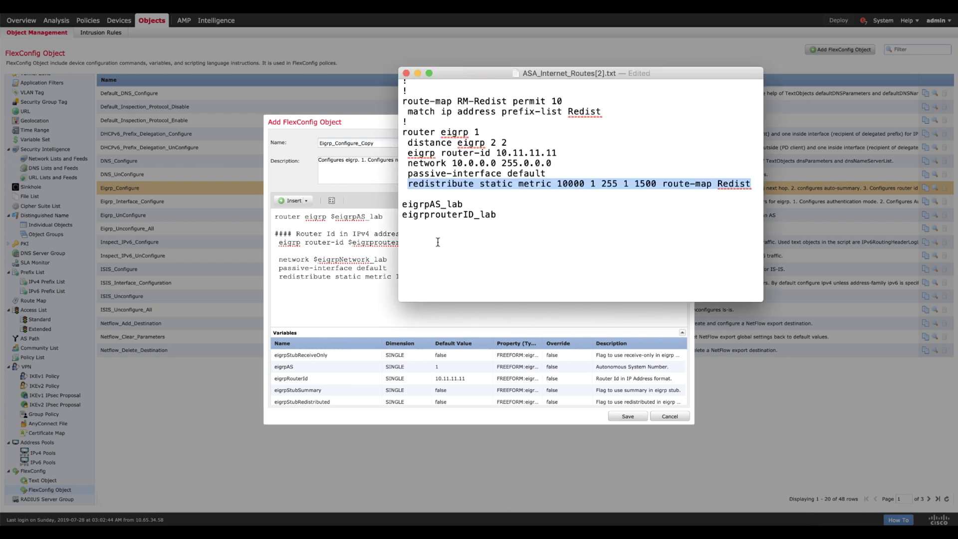
pyautogui.press('super+Tab')
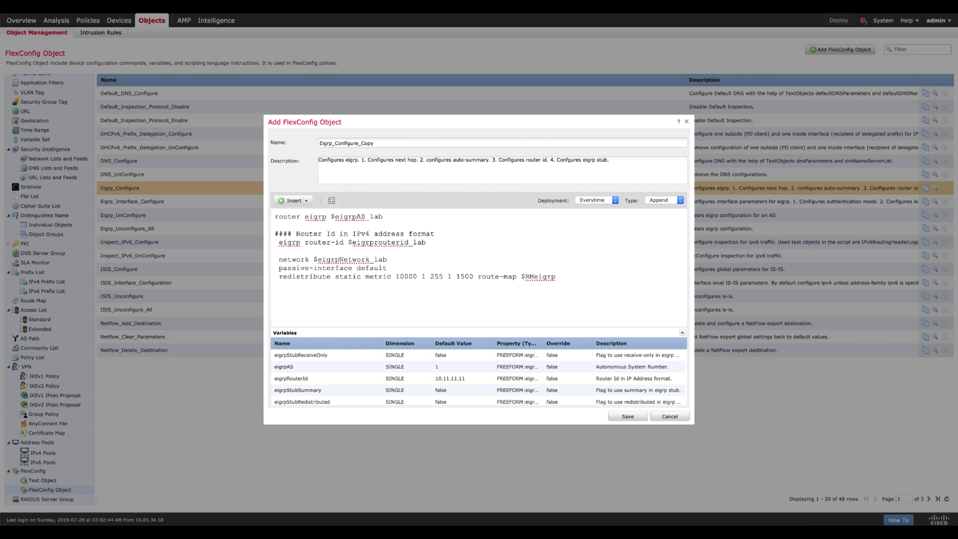
pyautogui.write('distance eigrp 2 2')
# Save the Eigrp_Configure_Copy object and go to the FlexConfig policies page.
pyautogui.click(632, 419)
pyautogui.moveTo(119, 20)
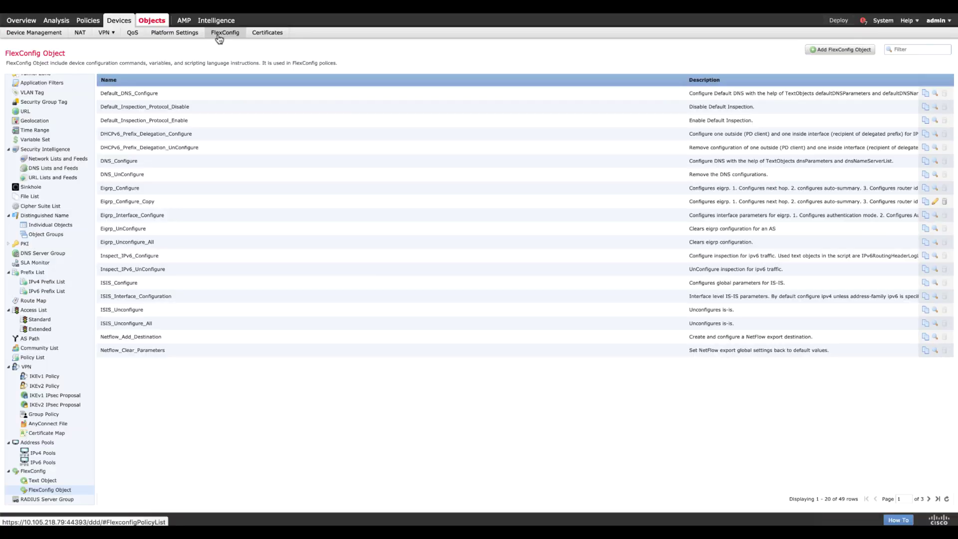
pyautogui.click(218, 34)
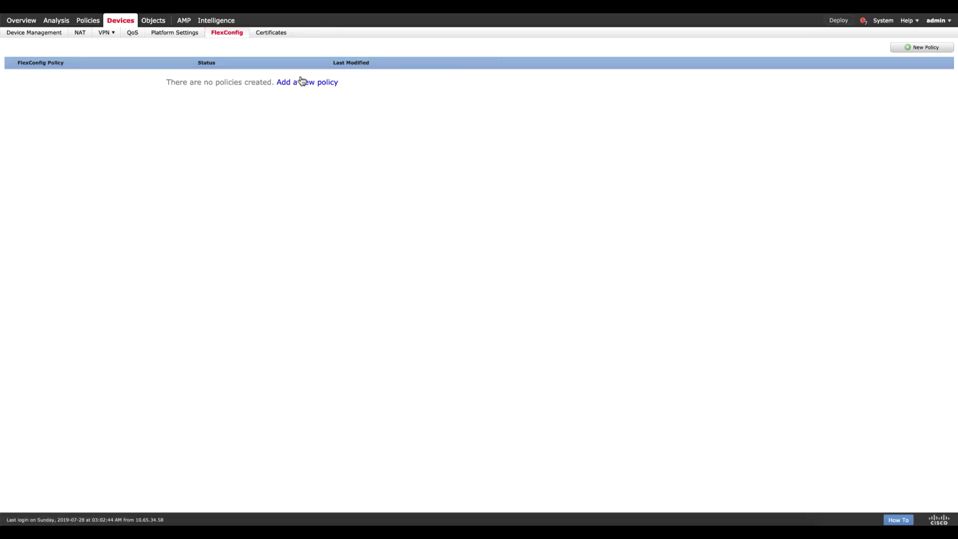
# Create FlexConfig policy EIGRP-2100 targeting 2100-FTD and append Eigrp_Configure_Copy to it.
pyautogui.click(301, 81)
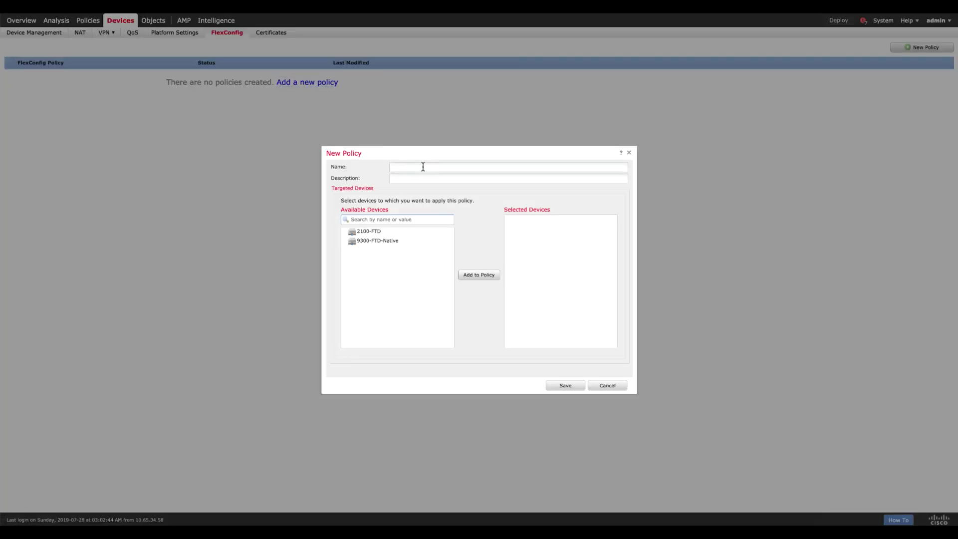
pyautogui.write('FlexCon')
pyautogui.press('BackSpace')
pyautogui.press('BackSpace')
pyautogui.press('BackSpace')
pyautogui.press('BackSpace')
pyautogui.write('00')
pyautogui.click(405, 231)
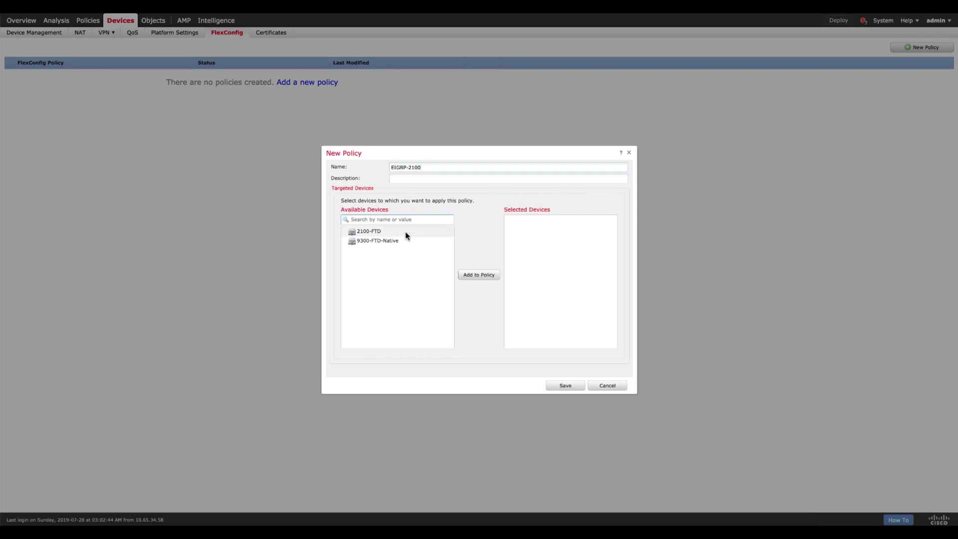
pyautogui.click(482, 275)
pyautogui.click(559, 382)
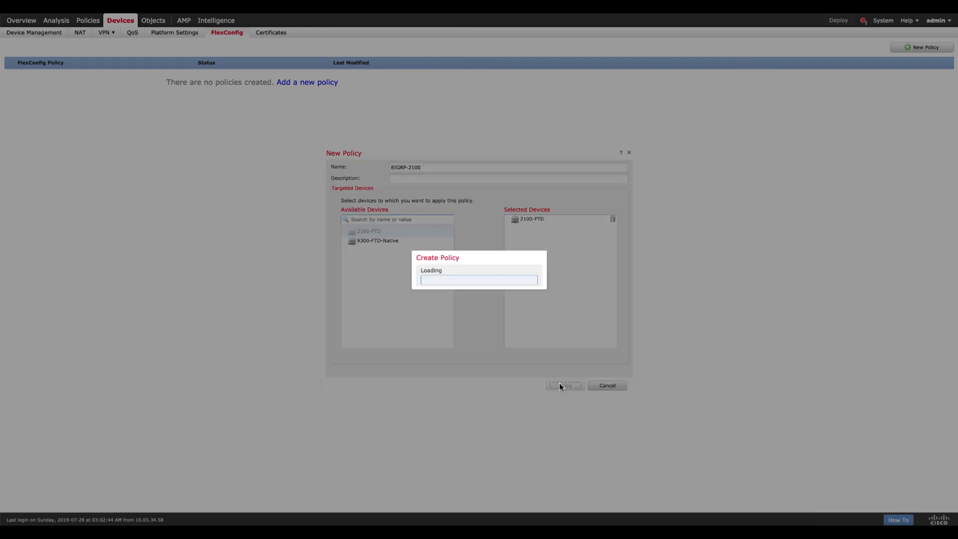
pyautogui.click(89, 129)
pyautogui.click(167, 288)
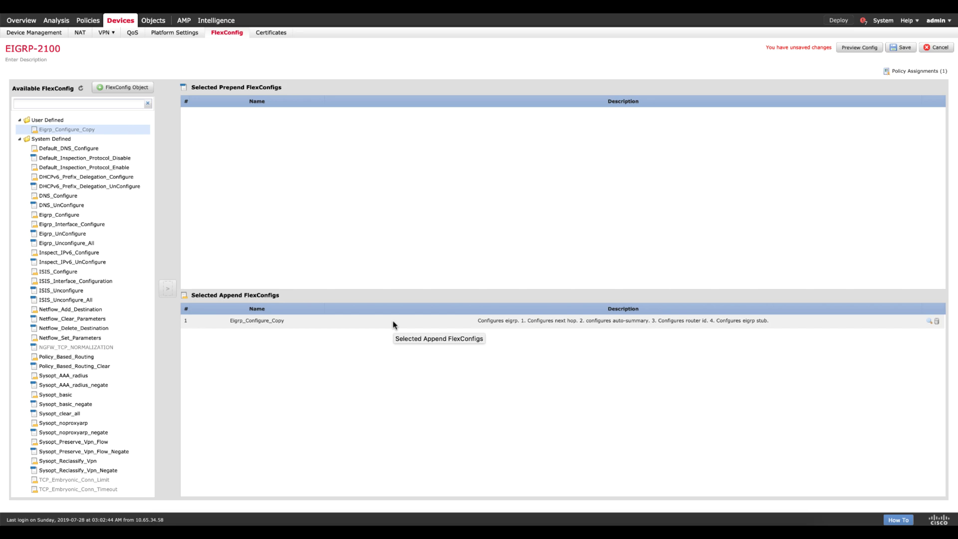
# Save the EIGRP-2100 FlexConfig policy changes.
pyautogui.click(900, 47)
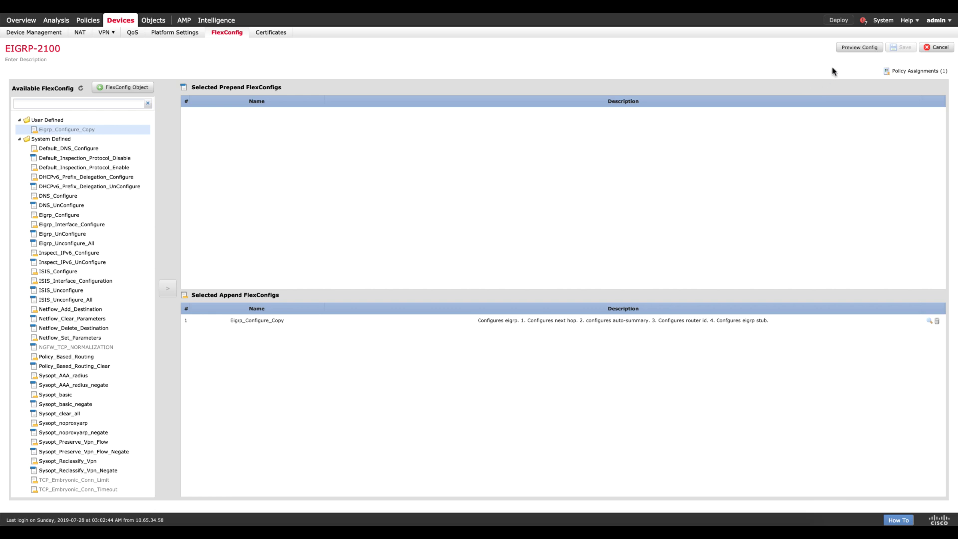
pyautogui.click(858, 49)
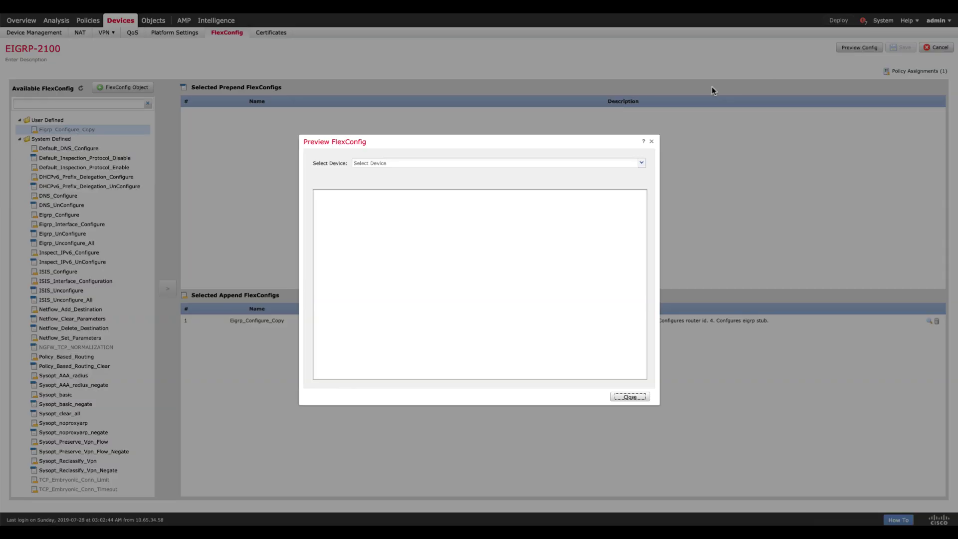
pyautogui.click(642, 166)
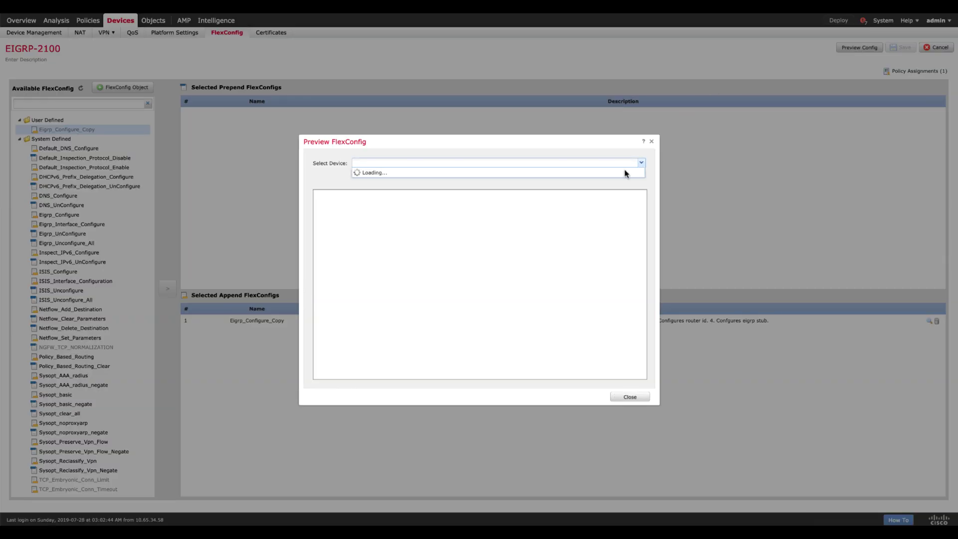
pyautogui.click(591, 171)
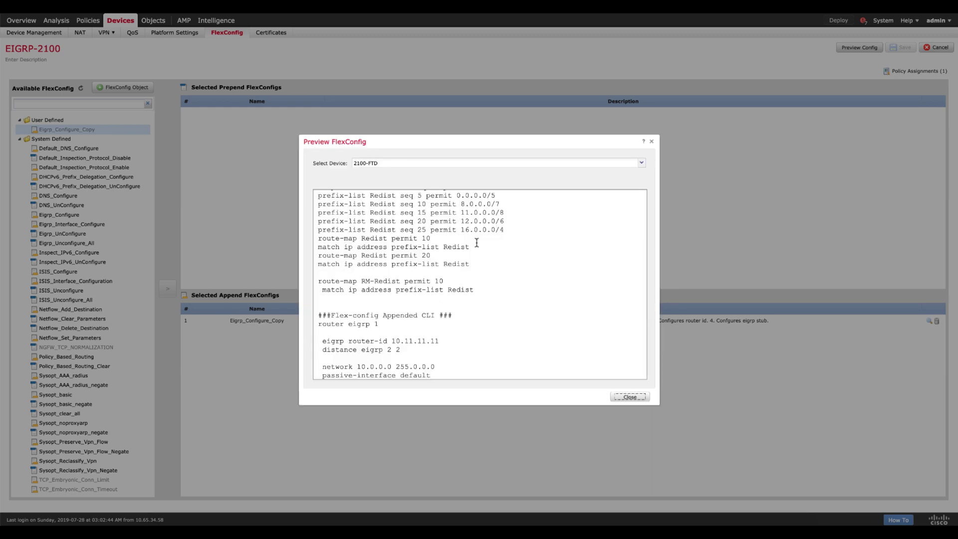
pyautogui.scroll(-2, 428, 218)
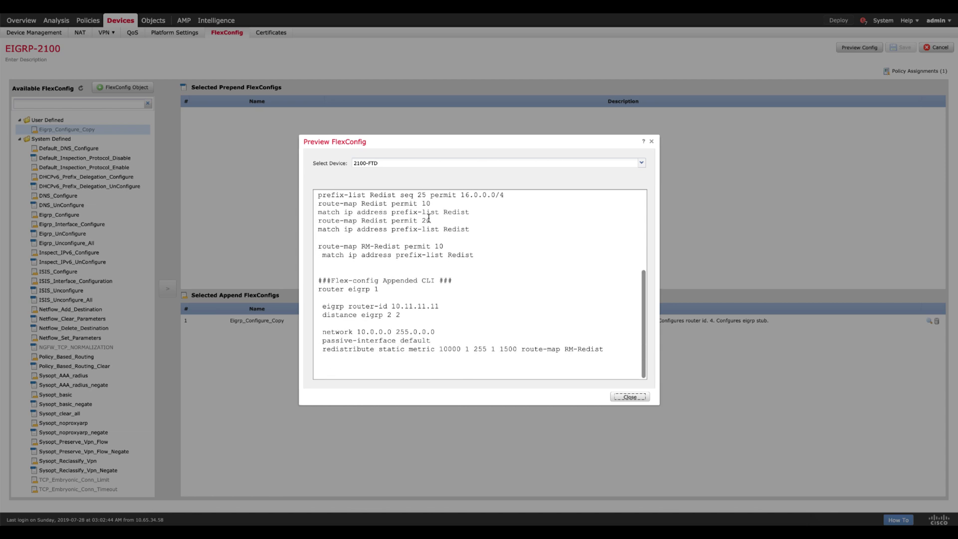
pyautogui.moveTo(317, 243); pyautogui.dragTo(472, 259)
pyautogui.click(471, 261)
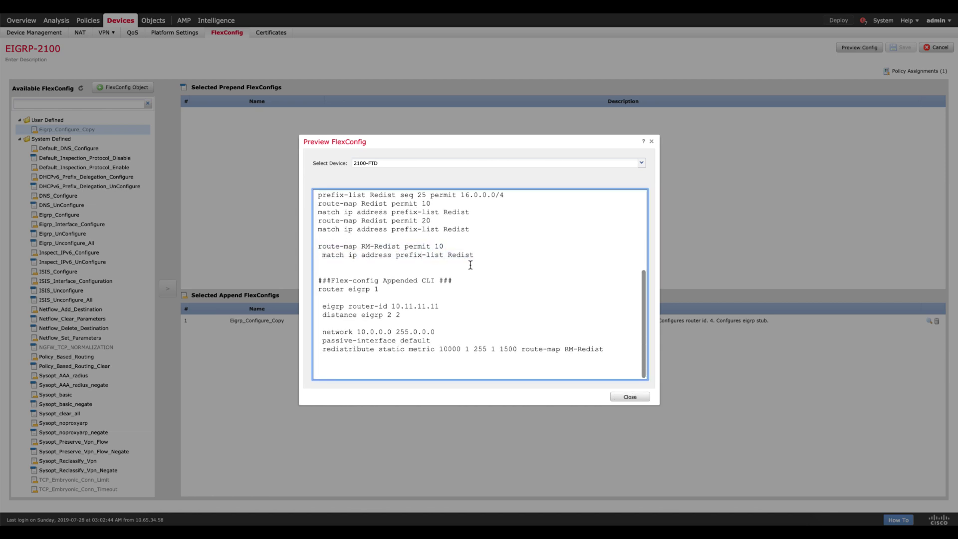
pyautogui.moveTo(318, 280); pyautogui.dragTo(605, 368)
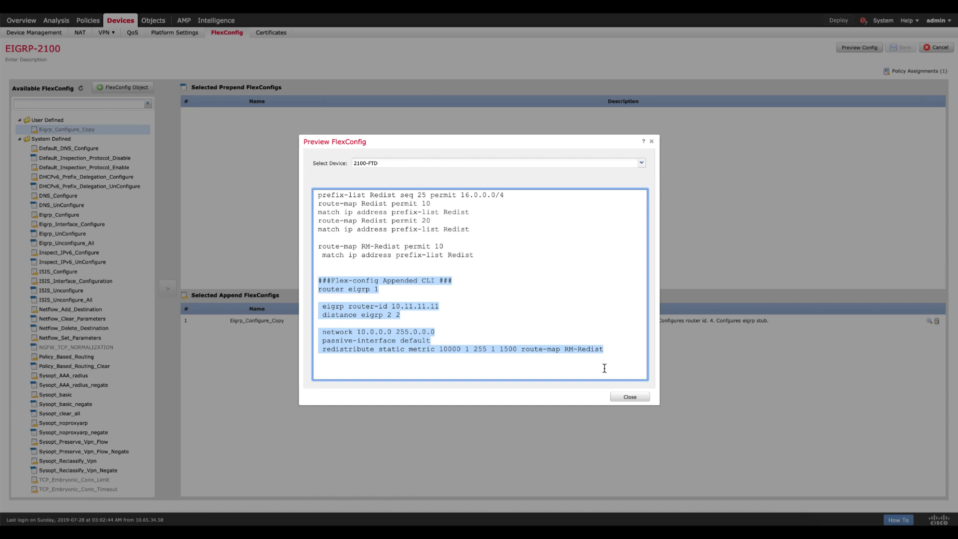
pyautogui.press('super+Tab')
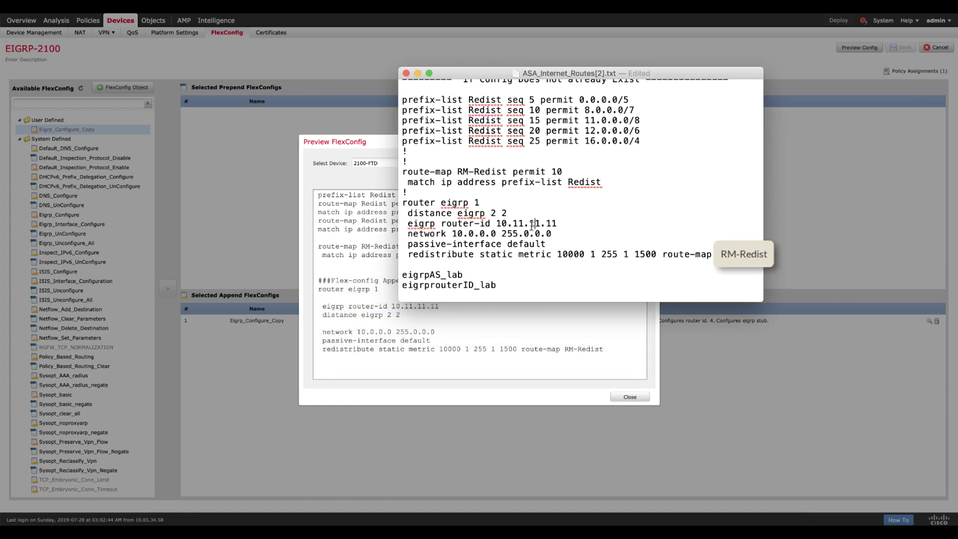
pyautogui.doubleClick(494, 213)
pyautogui.write('2')
pyautogui.moveTo(517, 254); pyautogui.dragTo(680, 253)
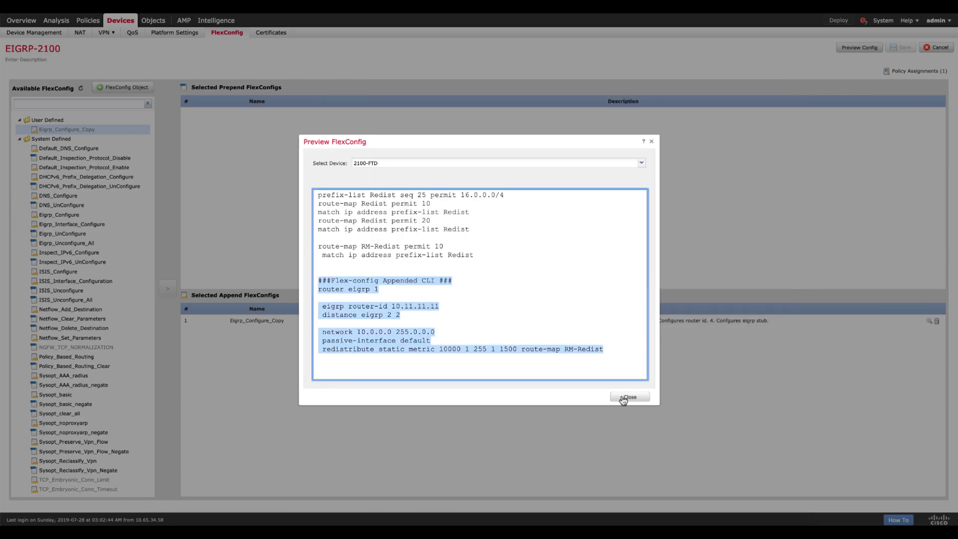
# Close the preview and deploy the pending policies to the 2100-FTD device.
pyautogui.click(627, 397)
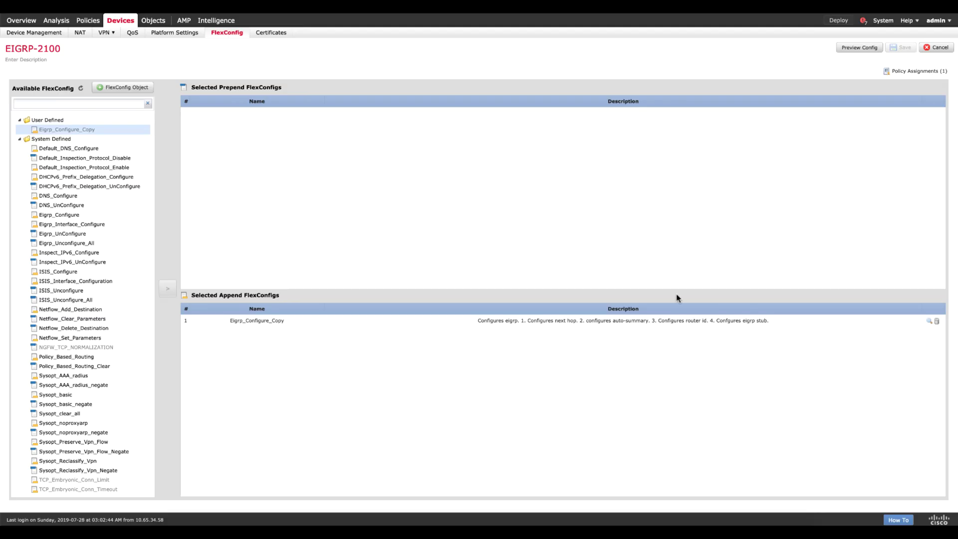
pyautogui.click(837, 22)
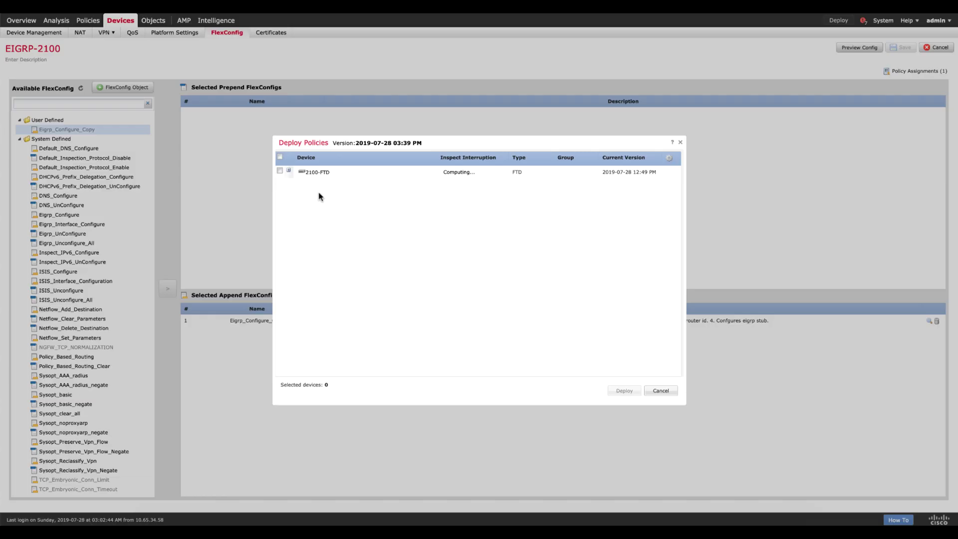
pyautogui.click(279, 171)
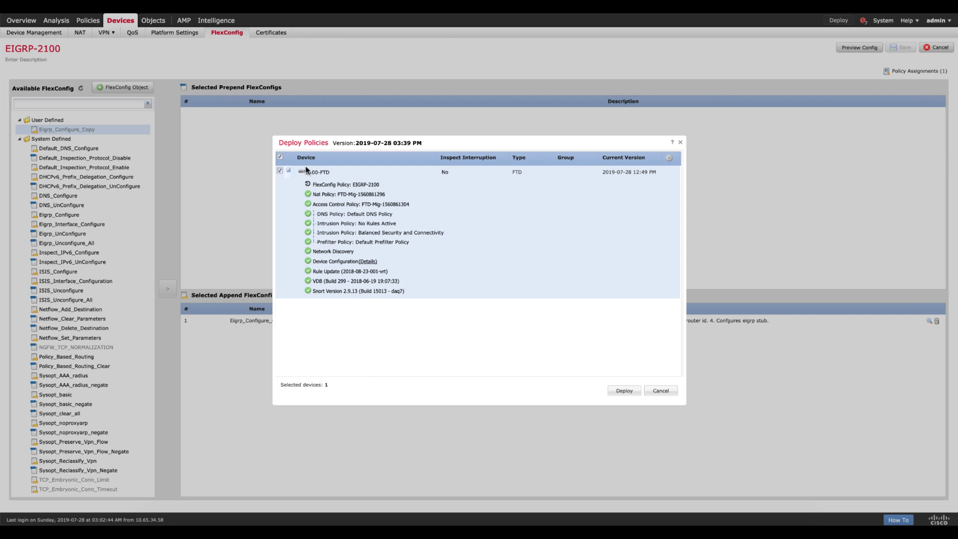
pyautogui.click(288, 171)
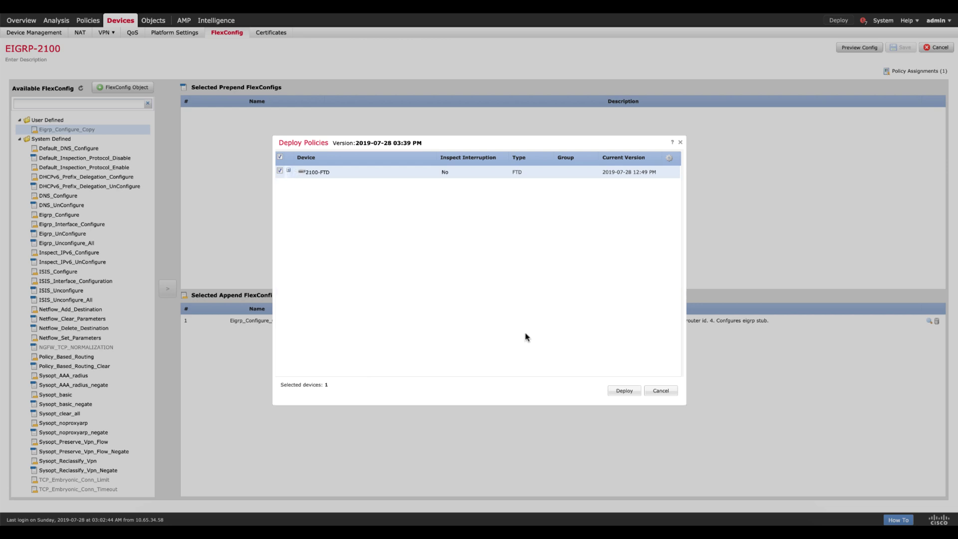
pyautogui.click(622, 392)
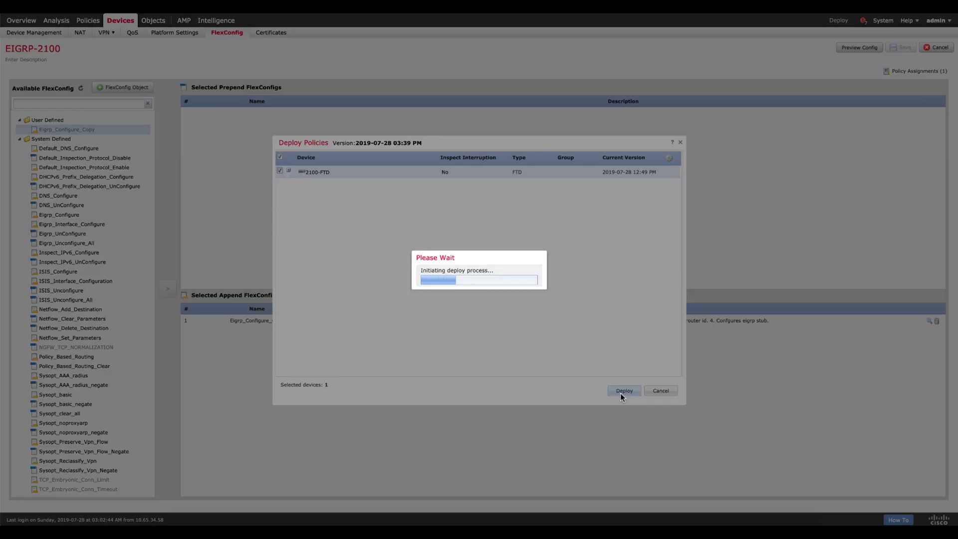